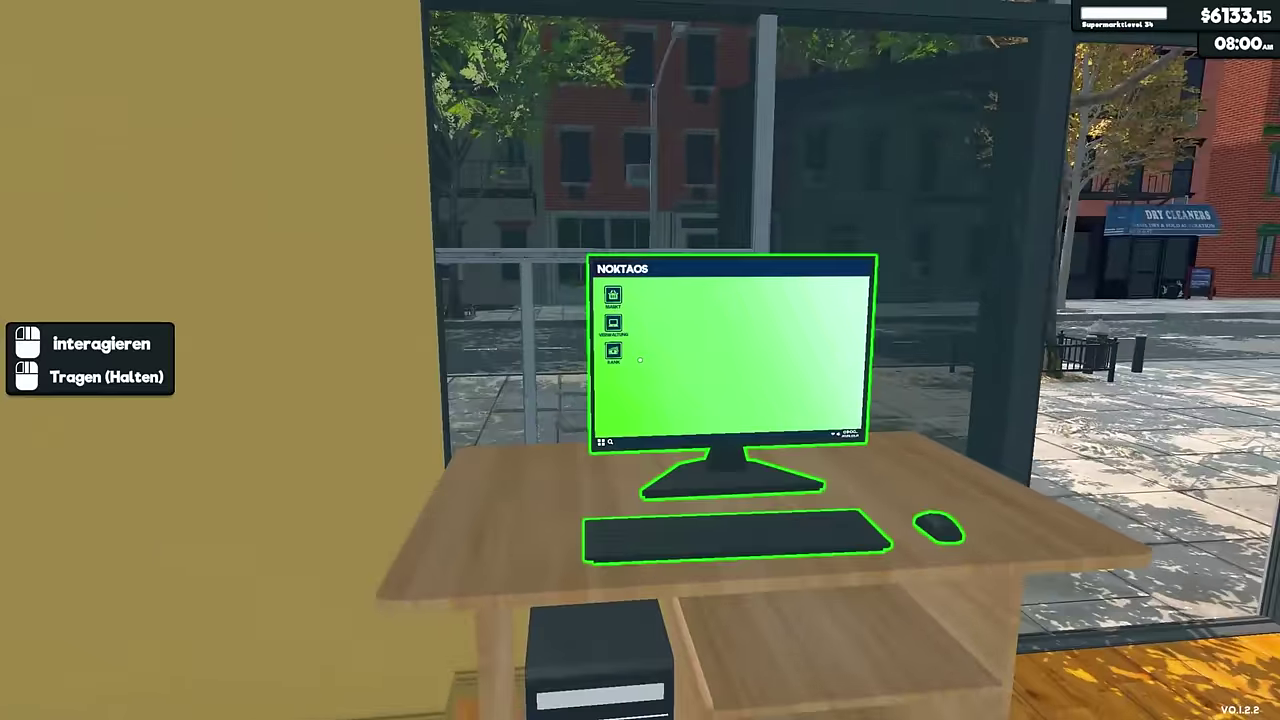
Open the Markt on the store computer, check the shopping cart, and leave the computer without buying anything
{"action": "left_click", "coordinate": [640, 360]}
{"action": "double_click", "coordinate": [255, 172]}
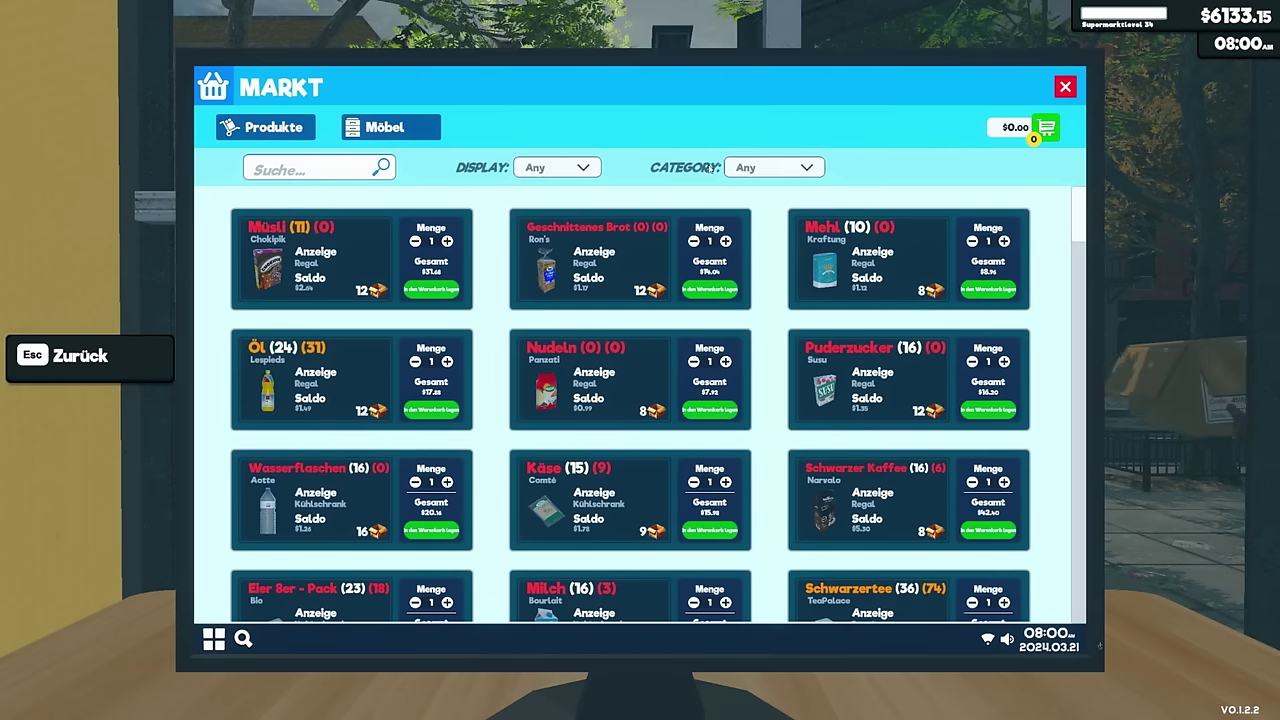
{"action": "left_click", "coordinate": [1060, 126]}
{"action": "key", "text": "Escape"}
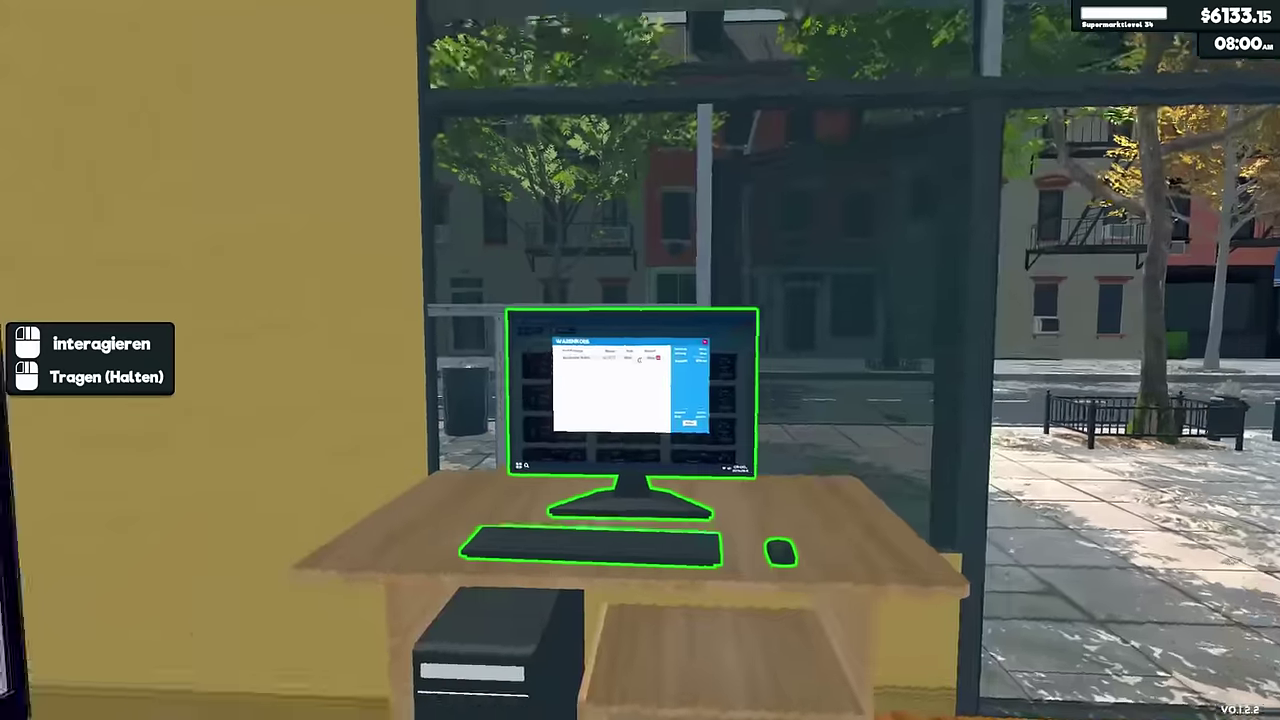
{"action": "left_click", "coordinate": [640, 360]}
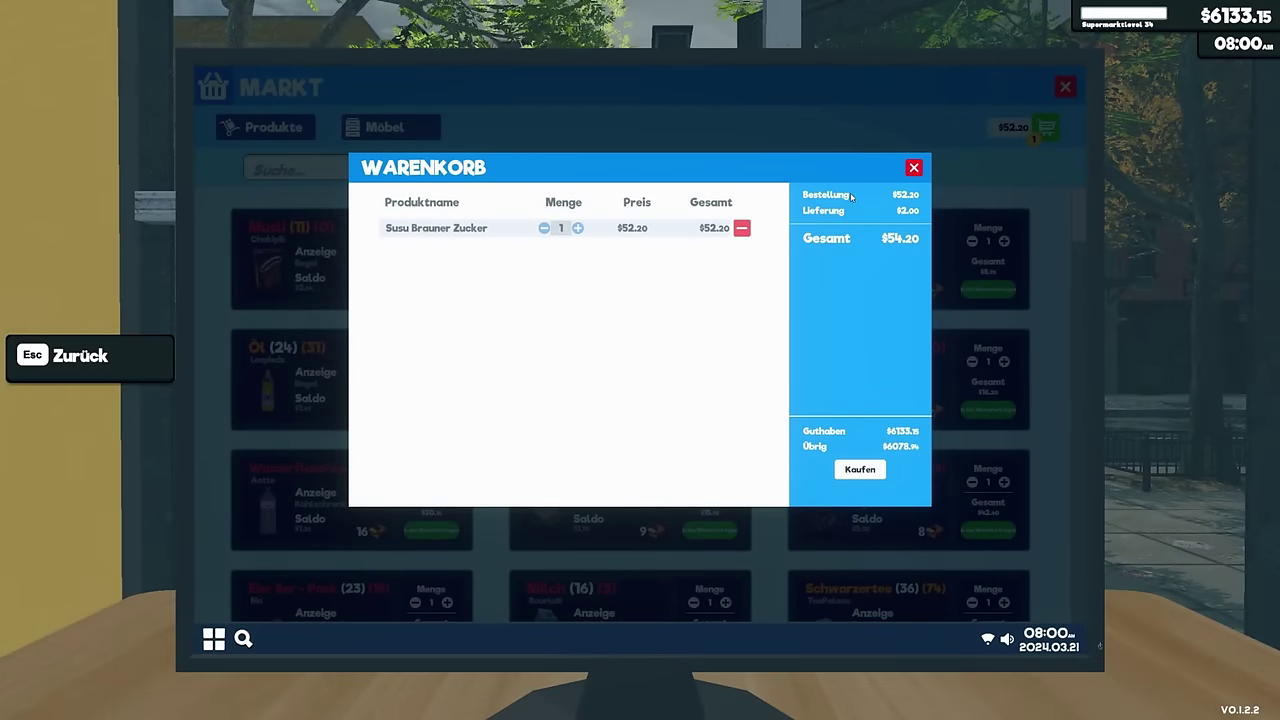
{"action": "left_click", "coordinate": [914, 167]}
{"action": "key", "text": "Escape"}
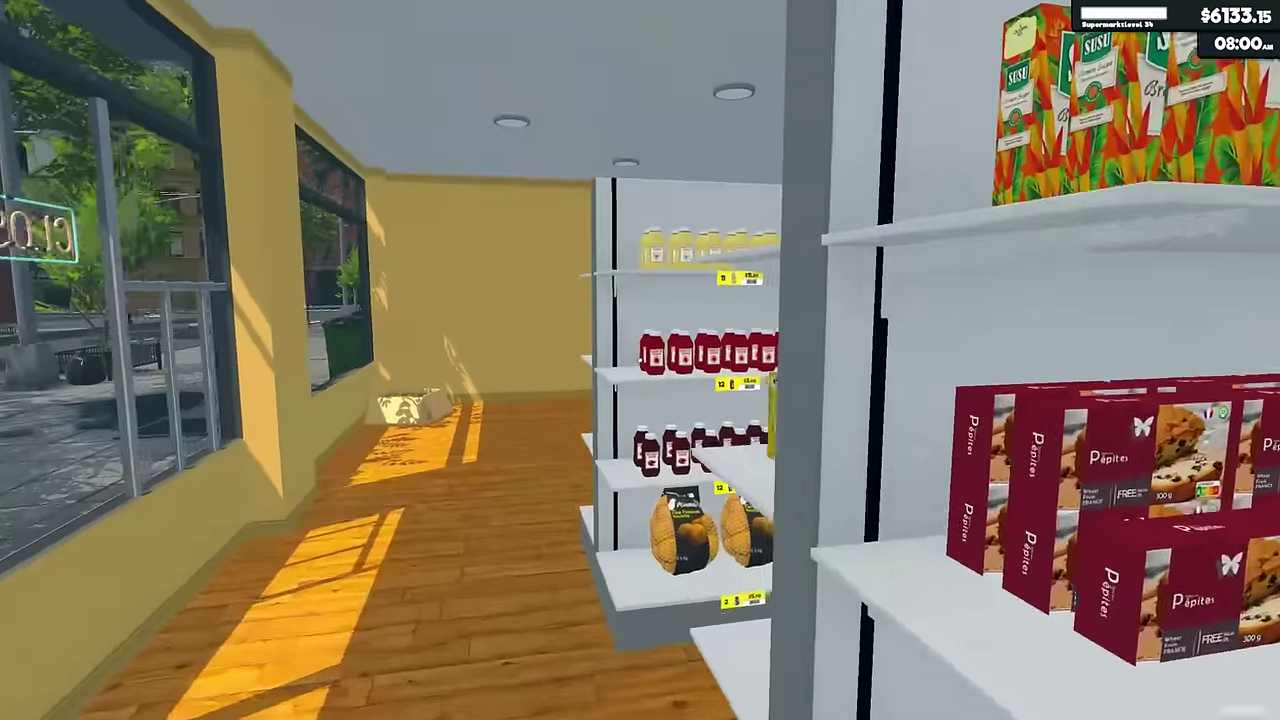
{"action": "key", "text": "w"}
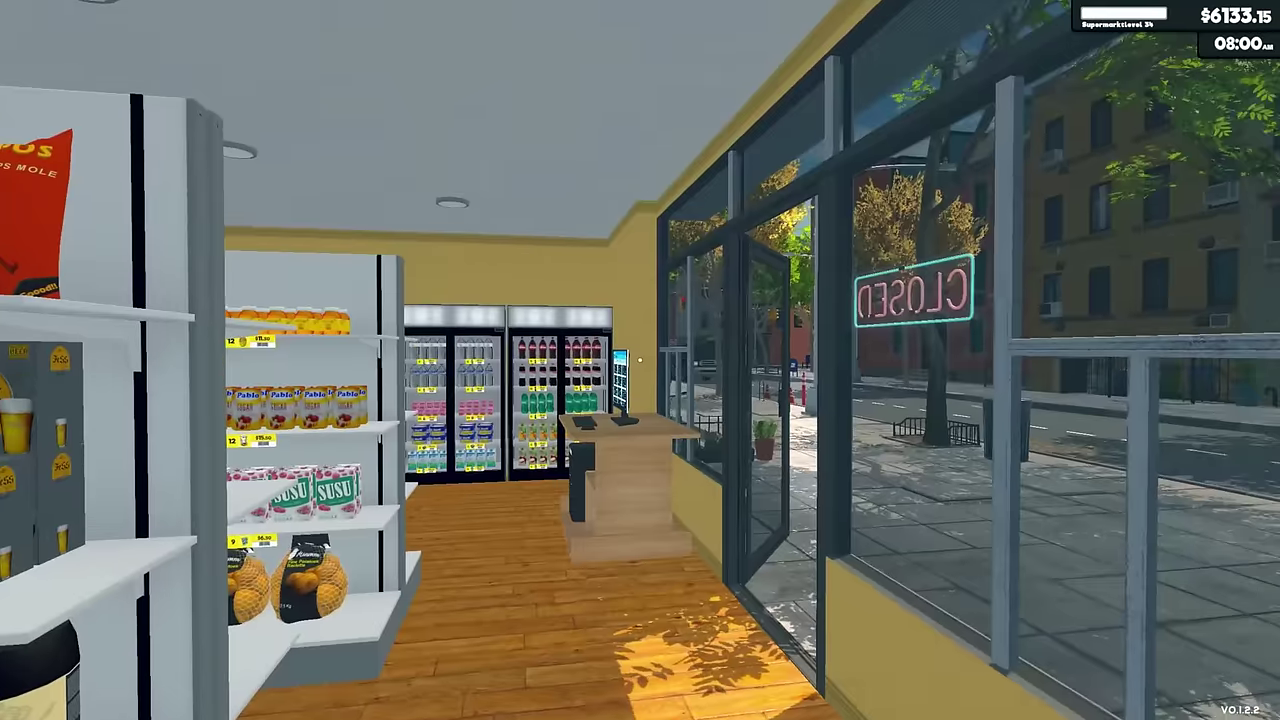
{"action": "key", "text": "s"}
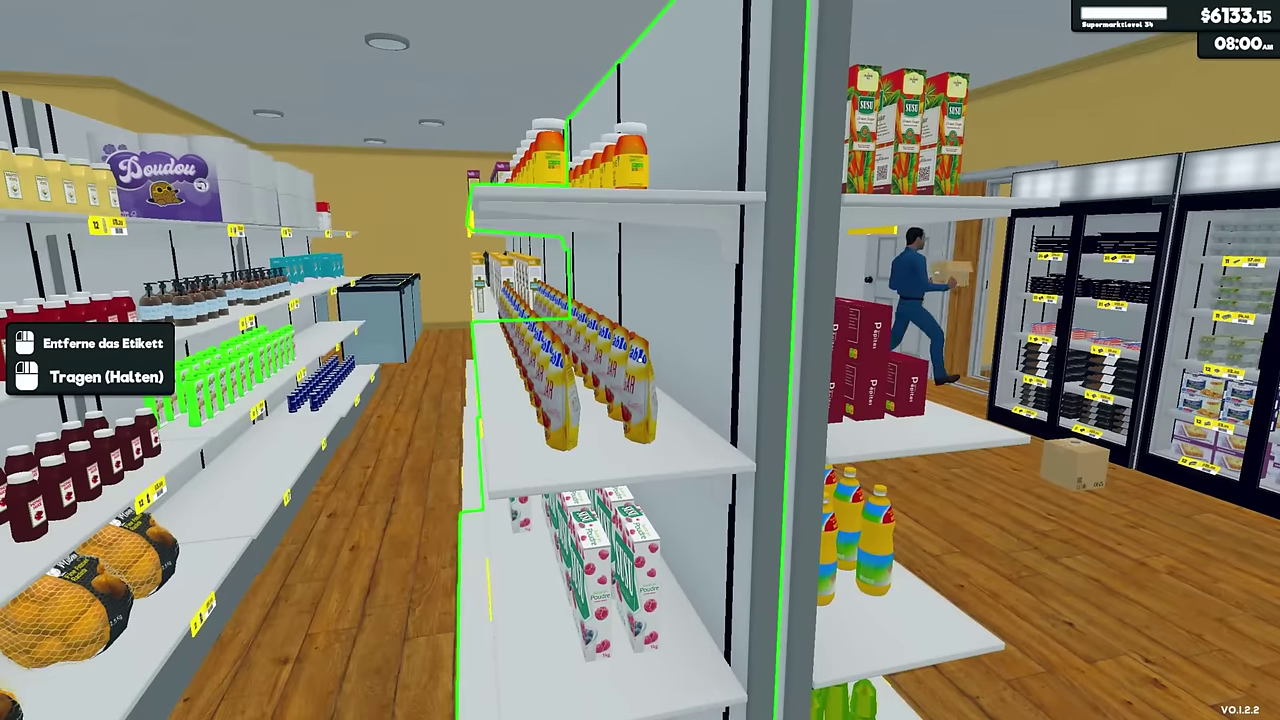
{"action": "key", "text": "w"}
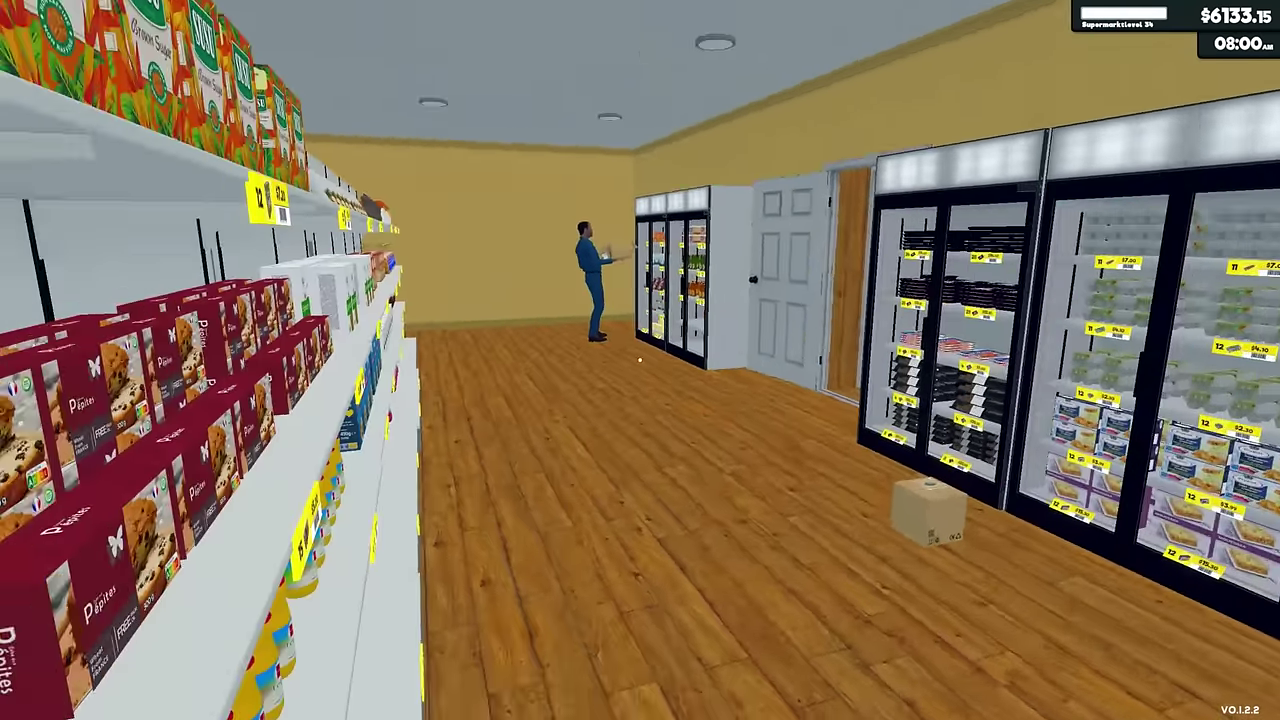
{"action": "key", "text": "s"}
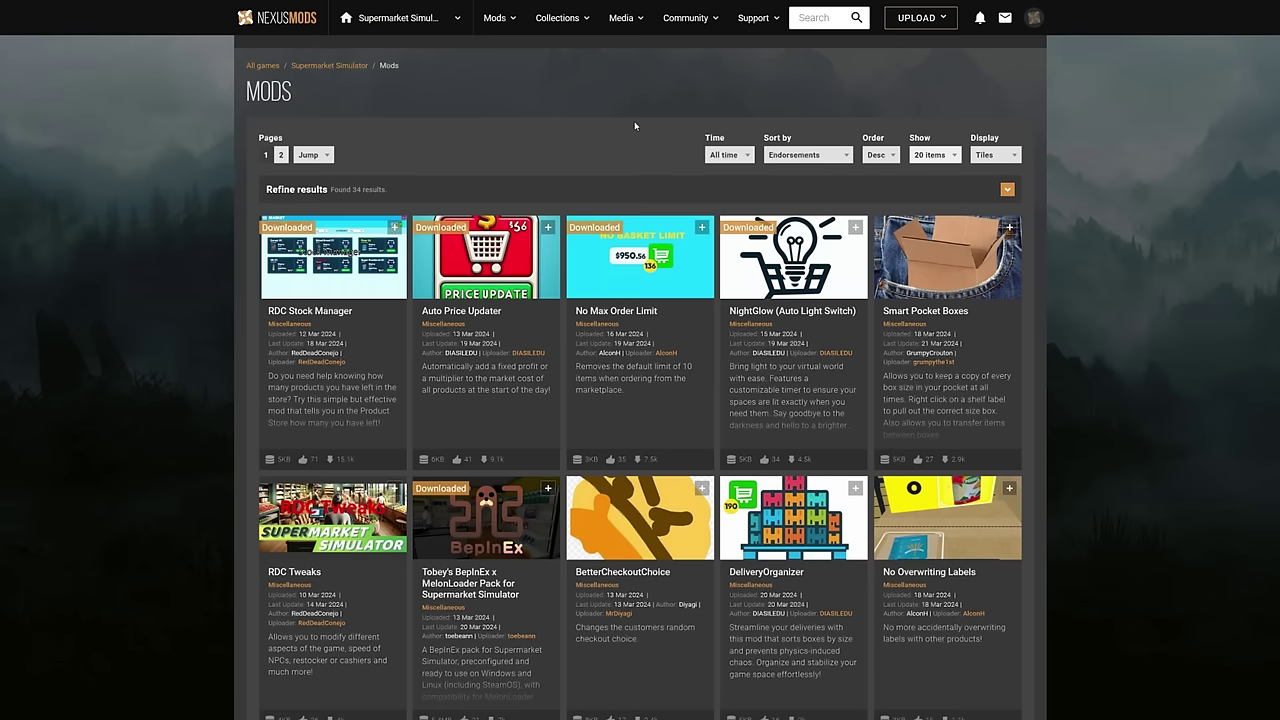
Download Tobey's BepInEx x MelonLoader Pack for Supermarket Simulator manually from its mod page using the free slow download
{"action": "left_click", "coordinate": [497, 537]}
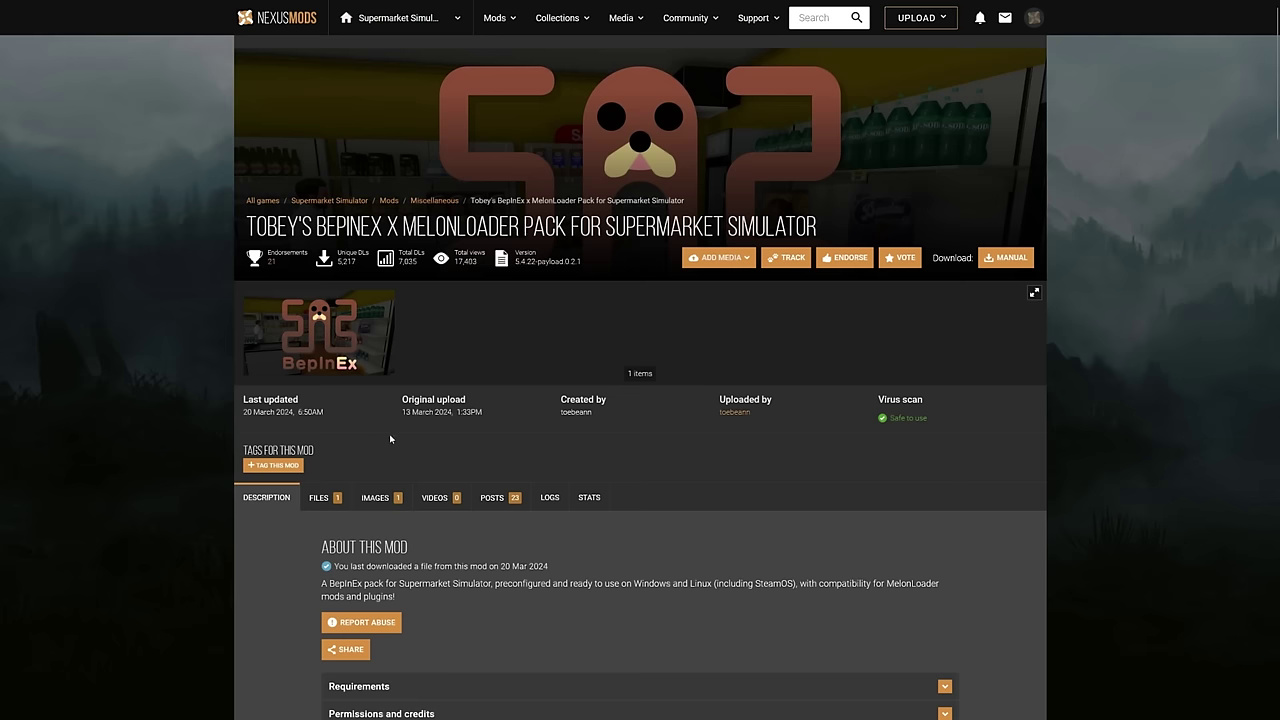
{"action": "scroll", "coordinate": [390, 439], "scroll_direction": "down", "scroll_amount": 2}
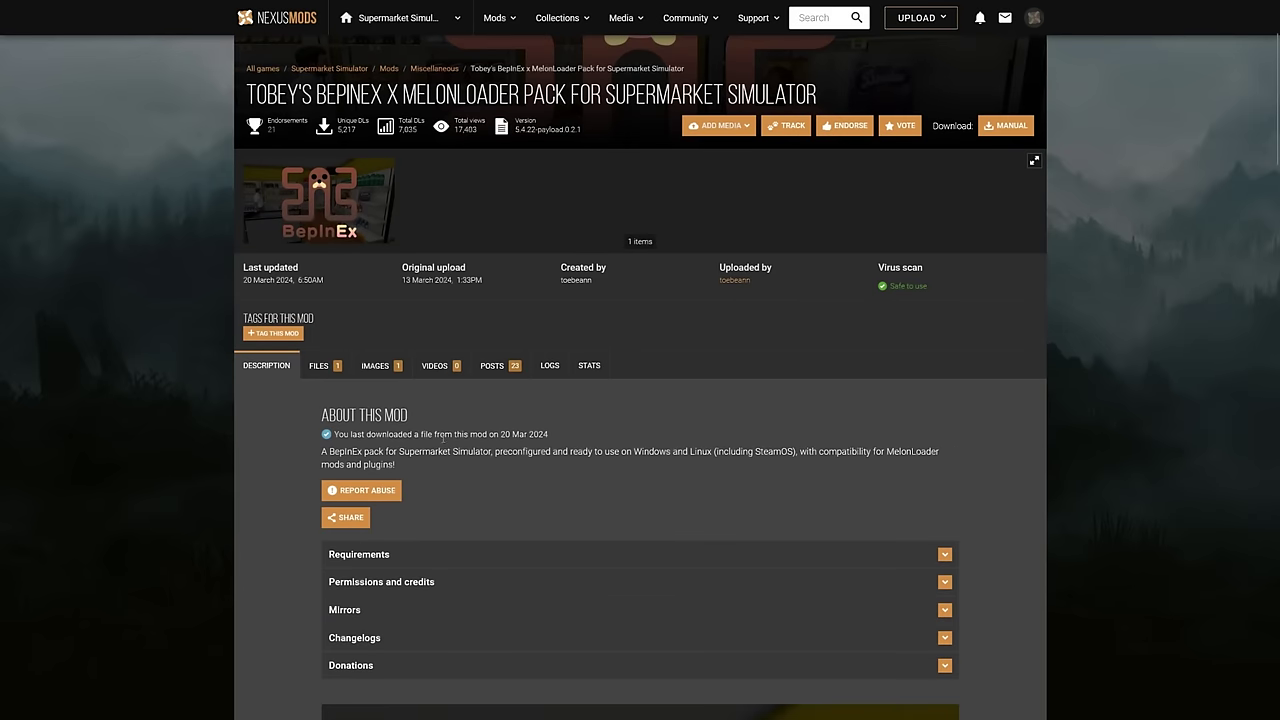
{"action": "scroll", "coordinate": [446, 439], "scroll_direction": "up", "scroll_amount": 2}
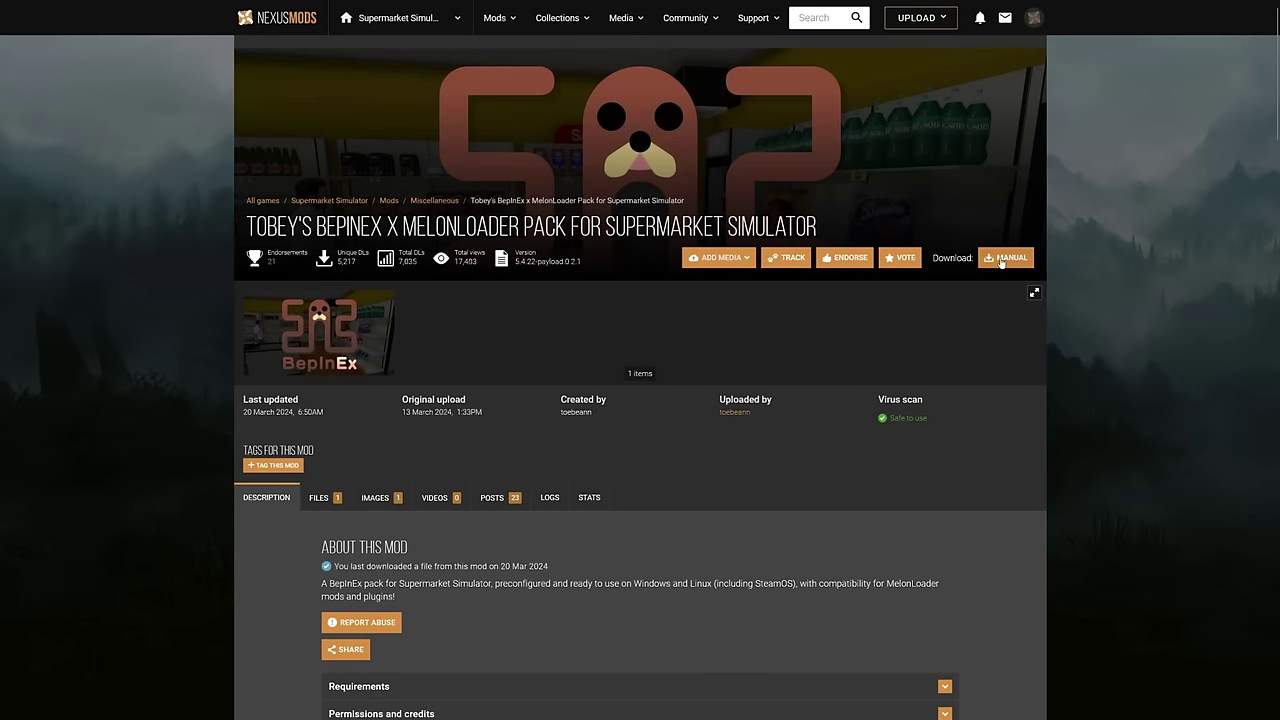
{"action": "left_click", "coordinate": [1008, 258]}
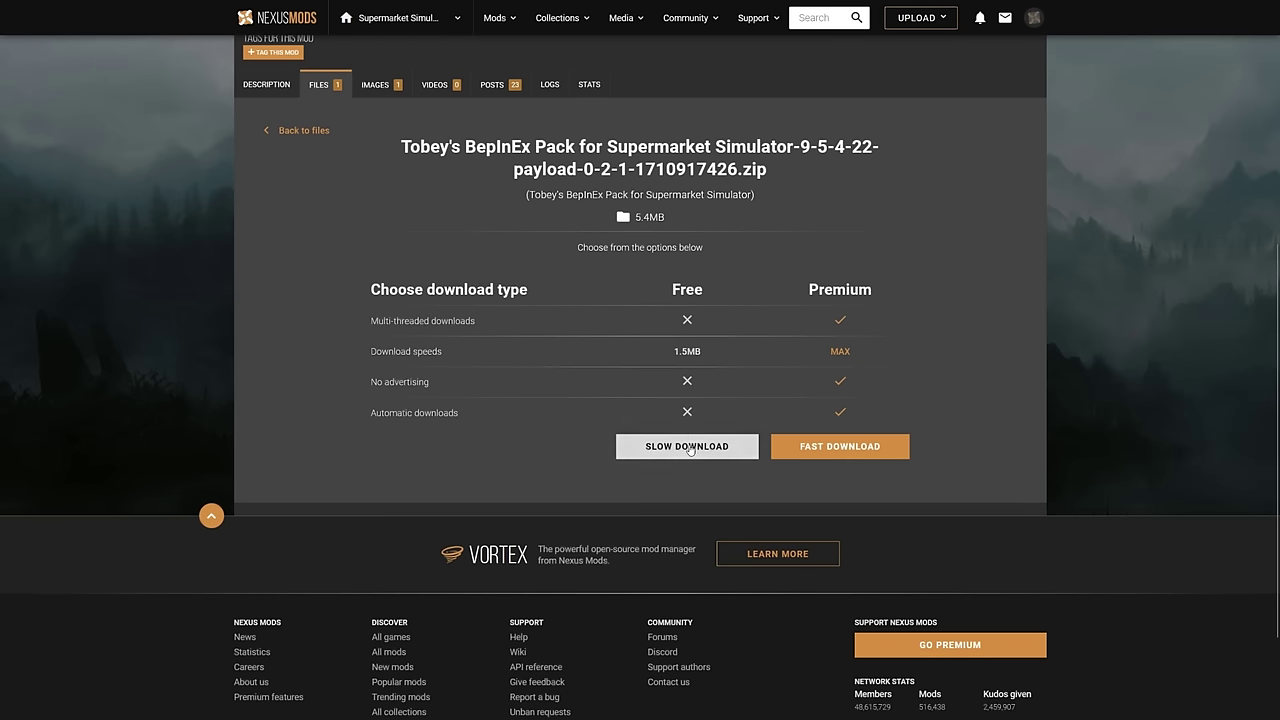
{"action": "left_click", "coordinate": [687, 447]}
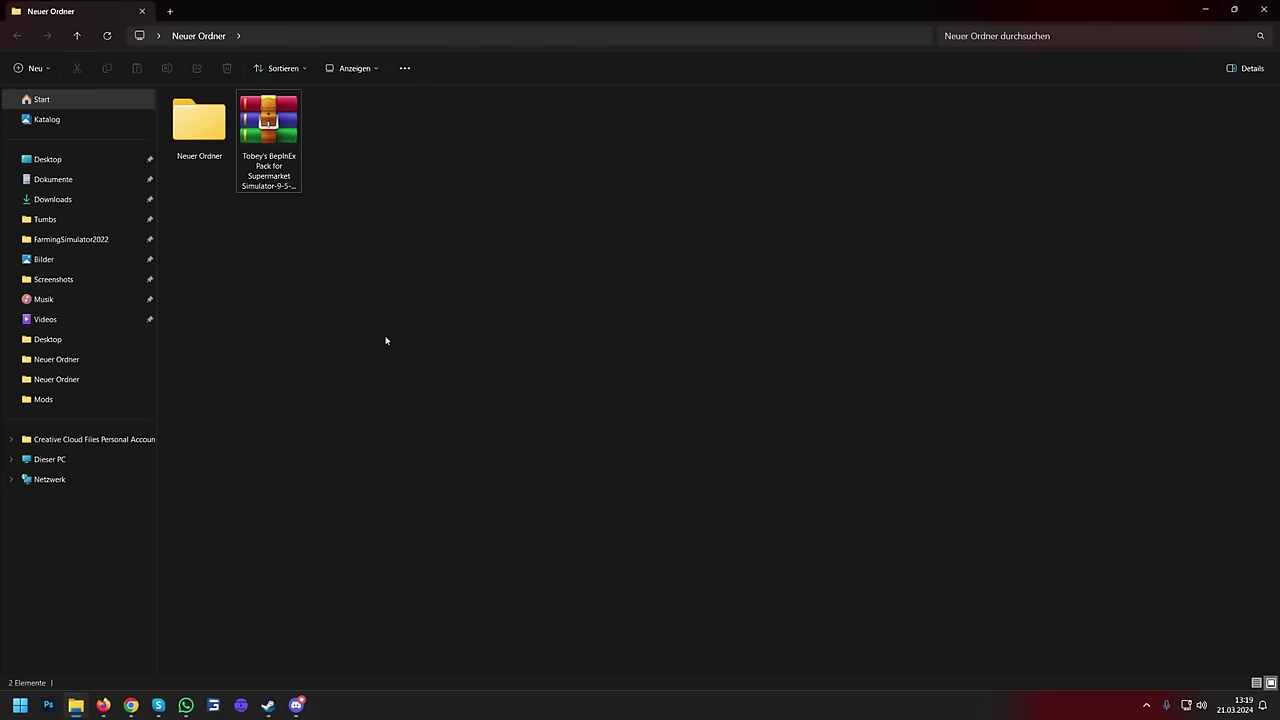
Extract the Tobey's BepInEx Pack archive into a folder of its own name and open that folder
{"action": "left_click", "coordinate": [270, 185]}
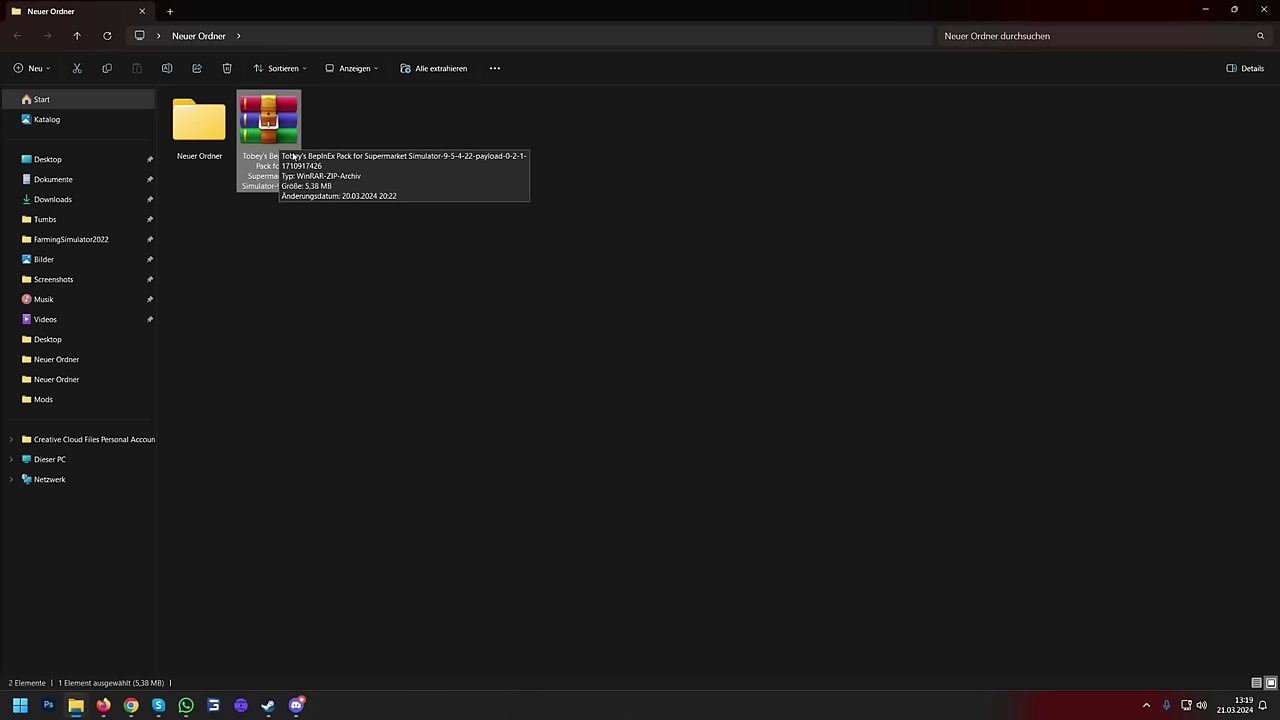
{"action": "right_click", "coordinate": [292, 156]}
{"action": "left_click", "coordinate": [363, 366]}
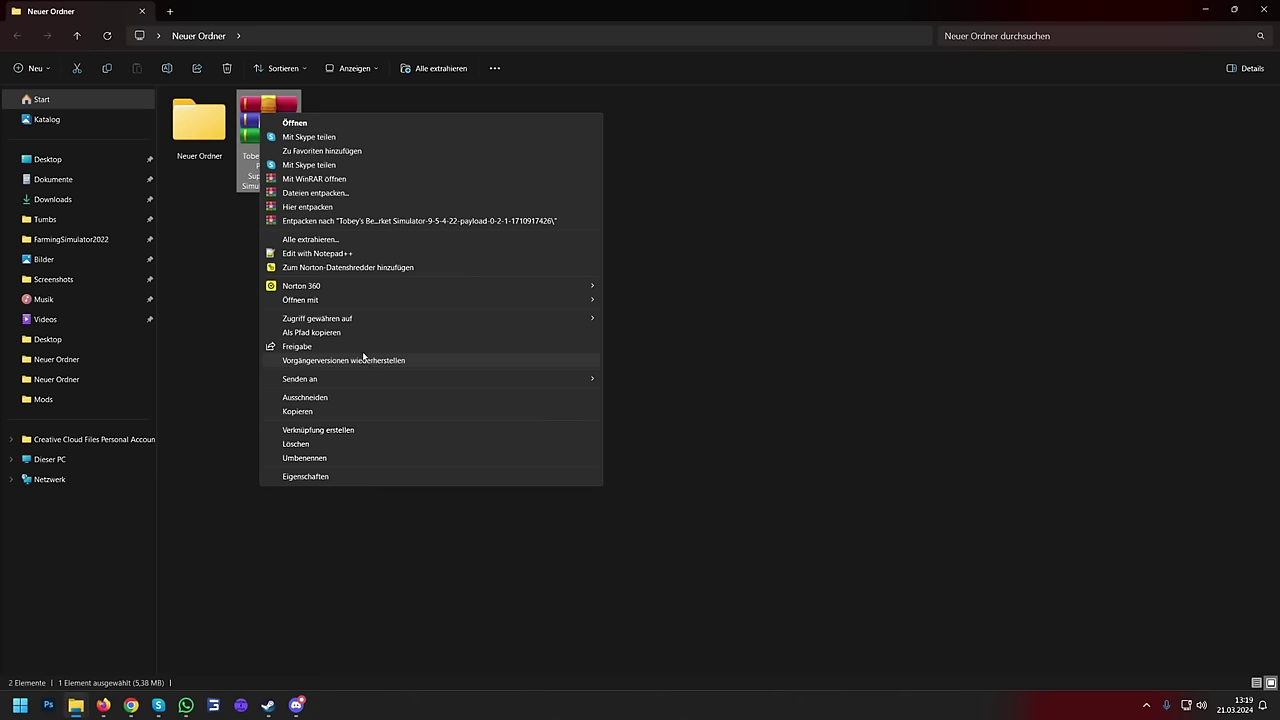
{"action": "left_click", "coordinate": [406, 220]}
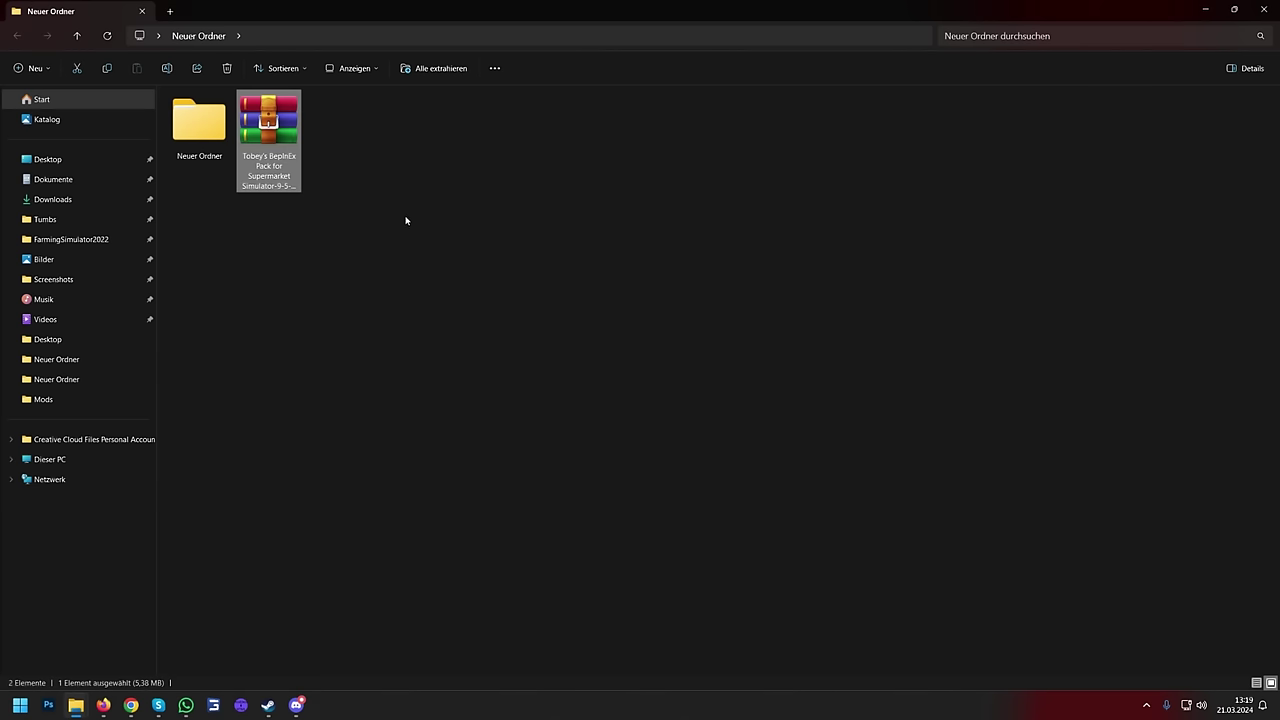
{"action": "left_click", "coordinate": [280, 134]}
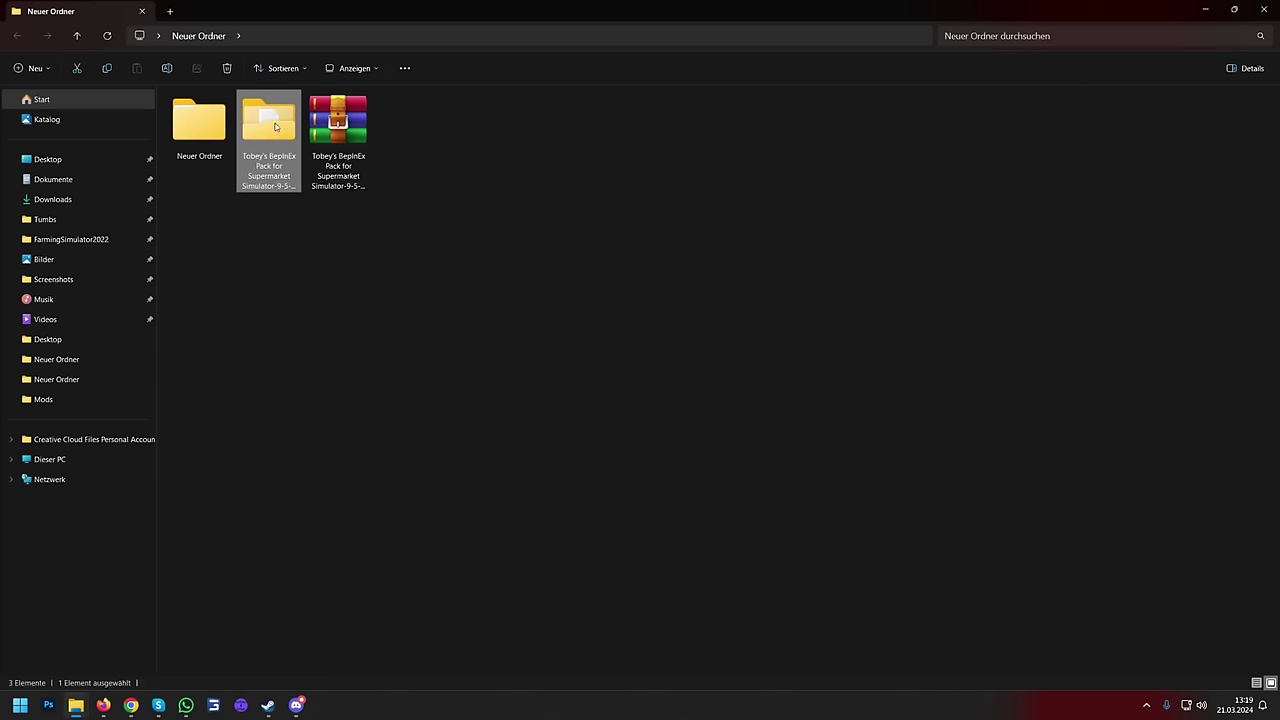
{"action": "double_click", "coordinate": [276, 126]}
{"action": "left_click_drag", "start_coordinate": [278, 229], "coordinate": [250, 110]}
{"action": "left_click", "coordinate": [328, 274]}
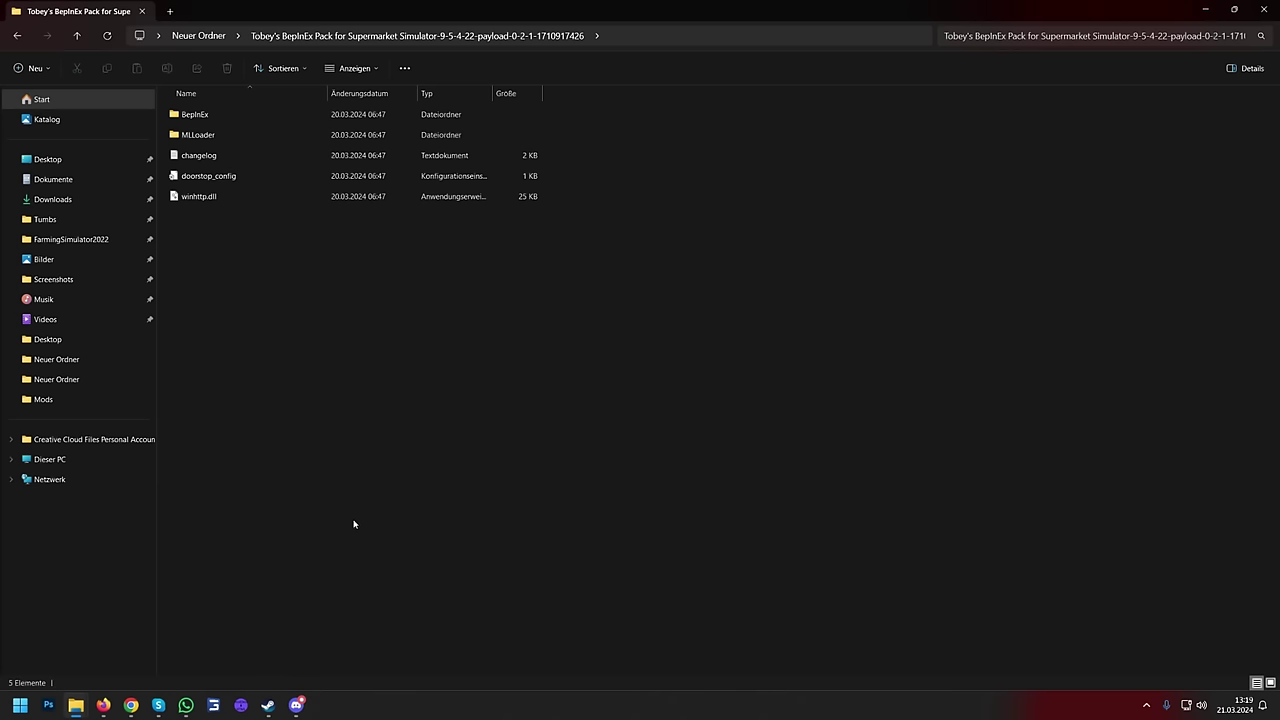
Switch to Steam and open the local files folder of Supermarket Simulator
{"action": "left_click", "coordinate": [268, 705]}
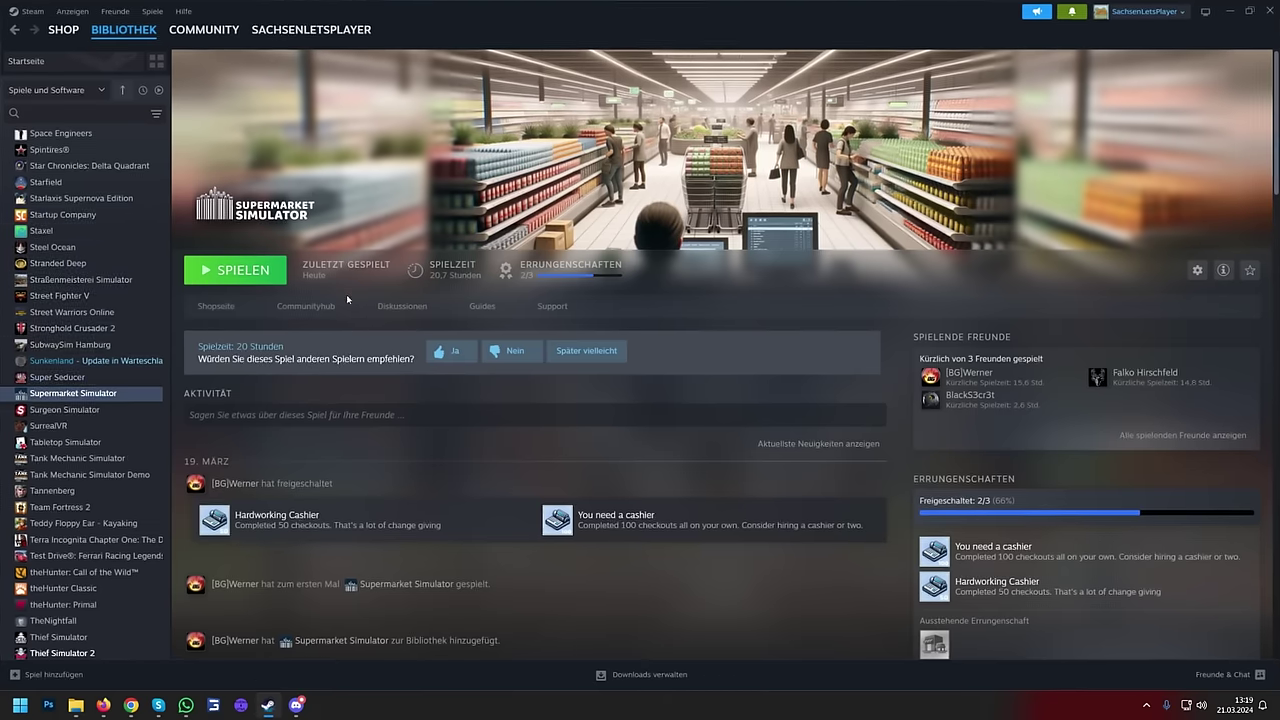
{"action": "right_click", "coordinate": [63, 399]}
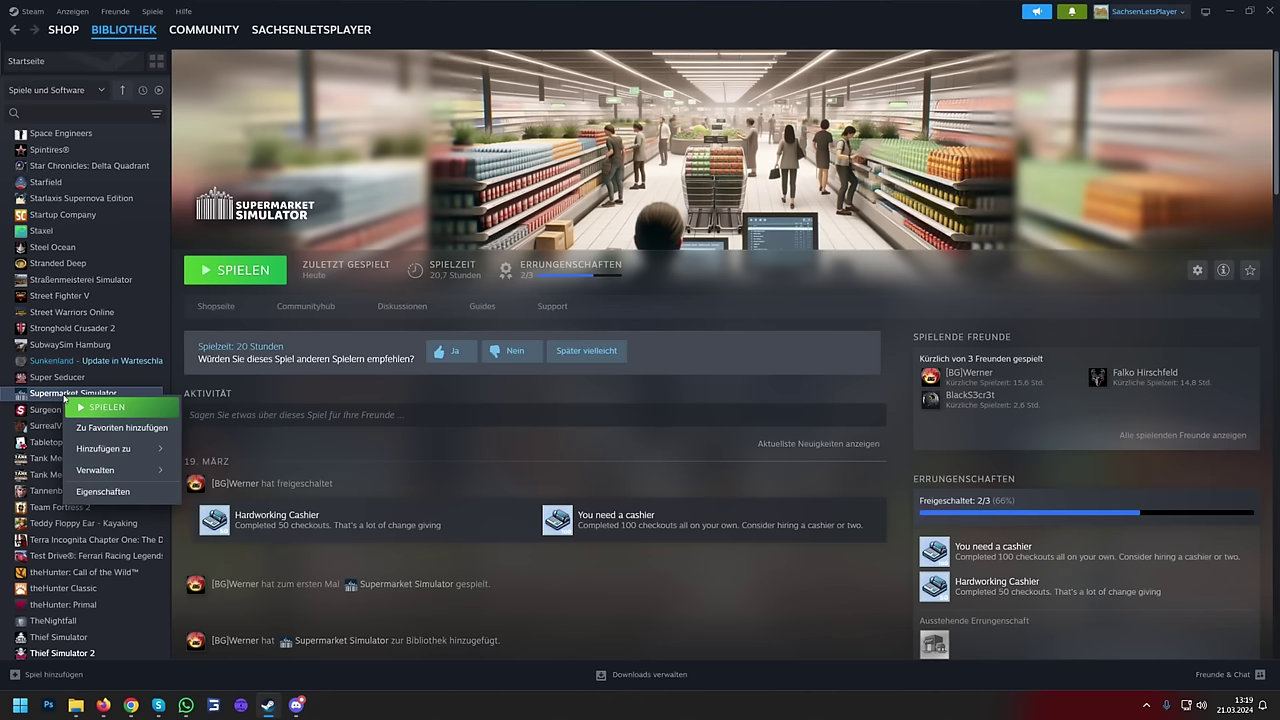
{"action": "mouse_move", "coordinate": [135, 478]}
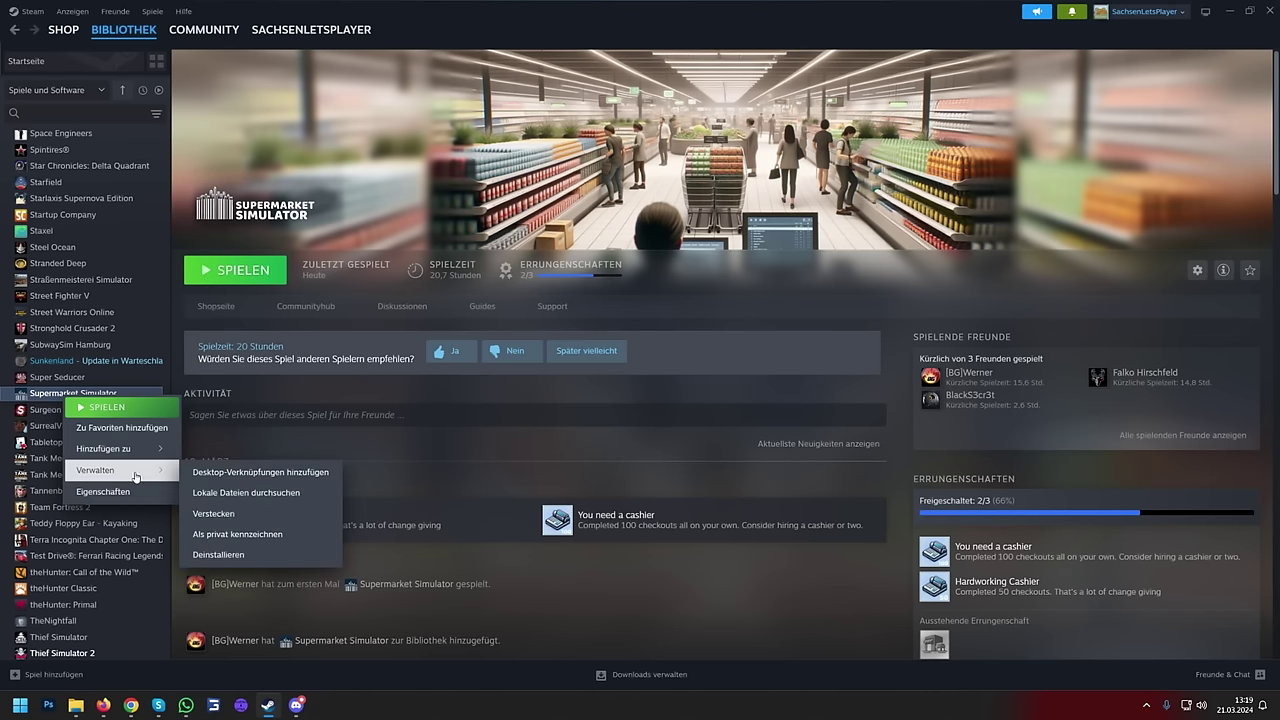
{"action": "left_click", "coordinate": [281, 493]}
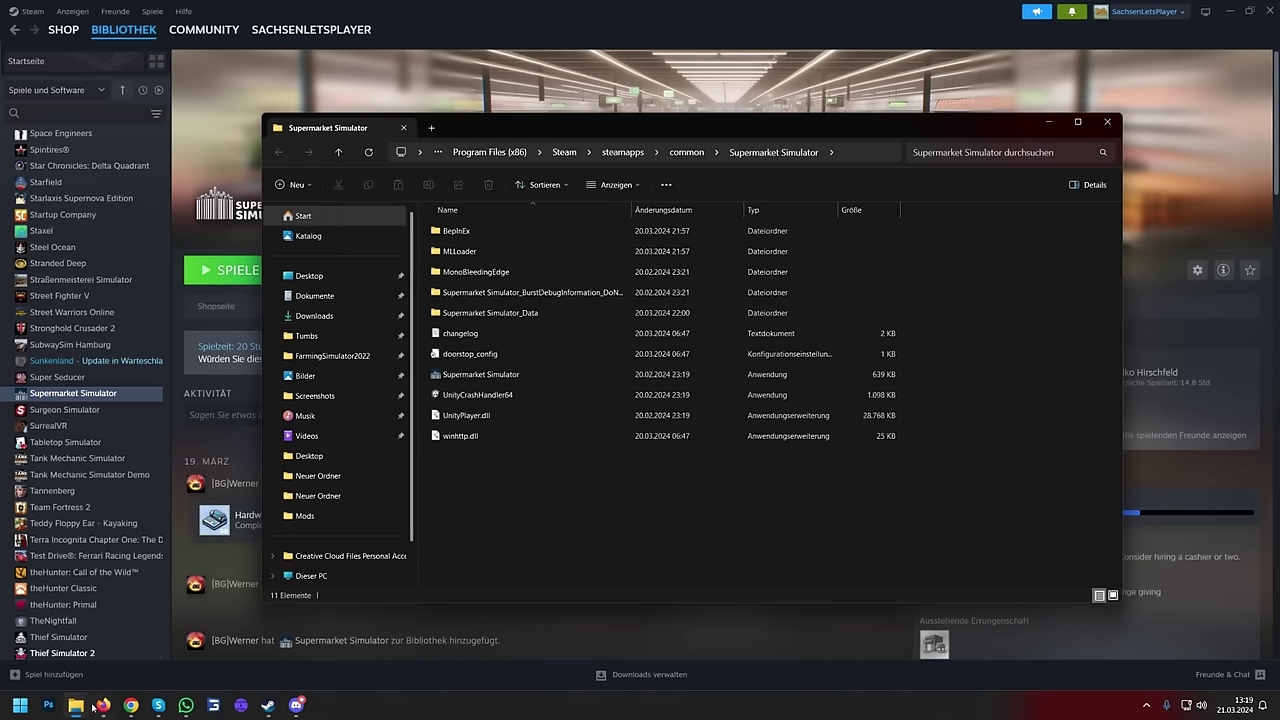
Bring up the extracted BepInEx pack folder and place the Supermarket Simulator folder window so both file lists are visible
{"action": "mouse_move", "coordinate": [76, 707]}
{"action": "left_click", "coordinate": [100, 640]}
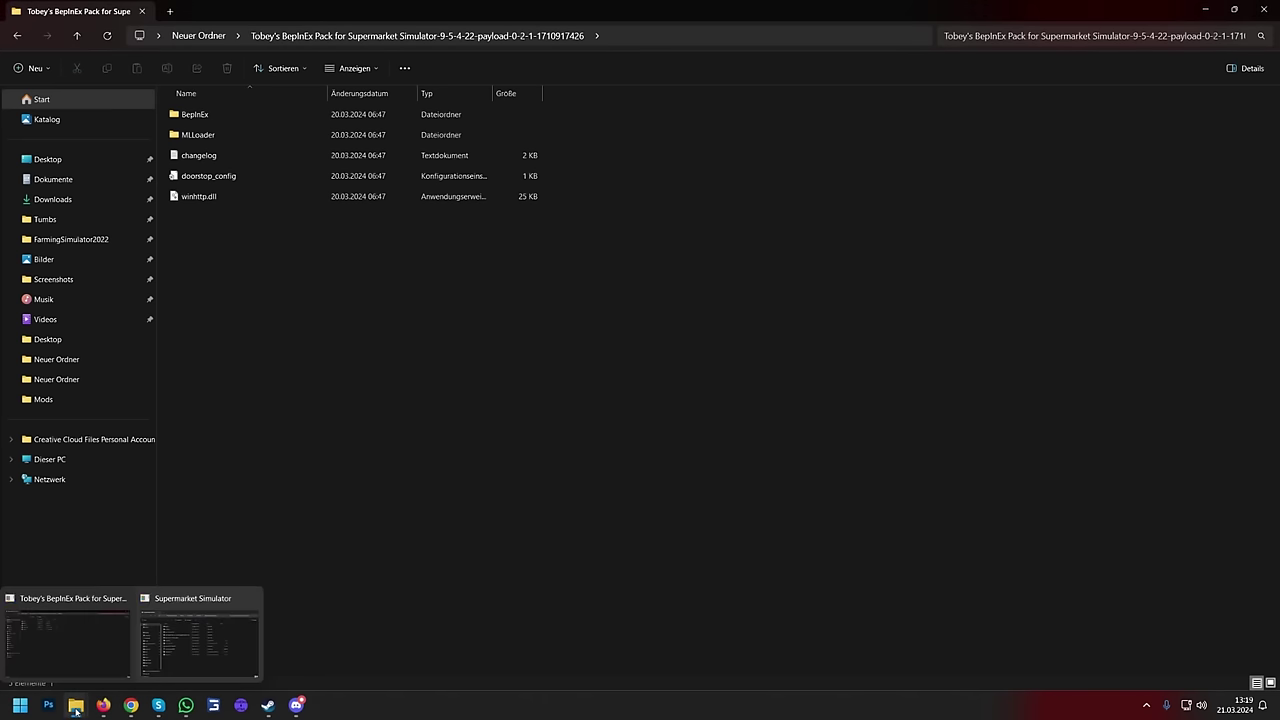
{"action": "left_click", "coordinate": [178, 645]}
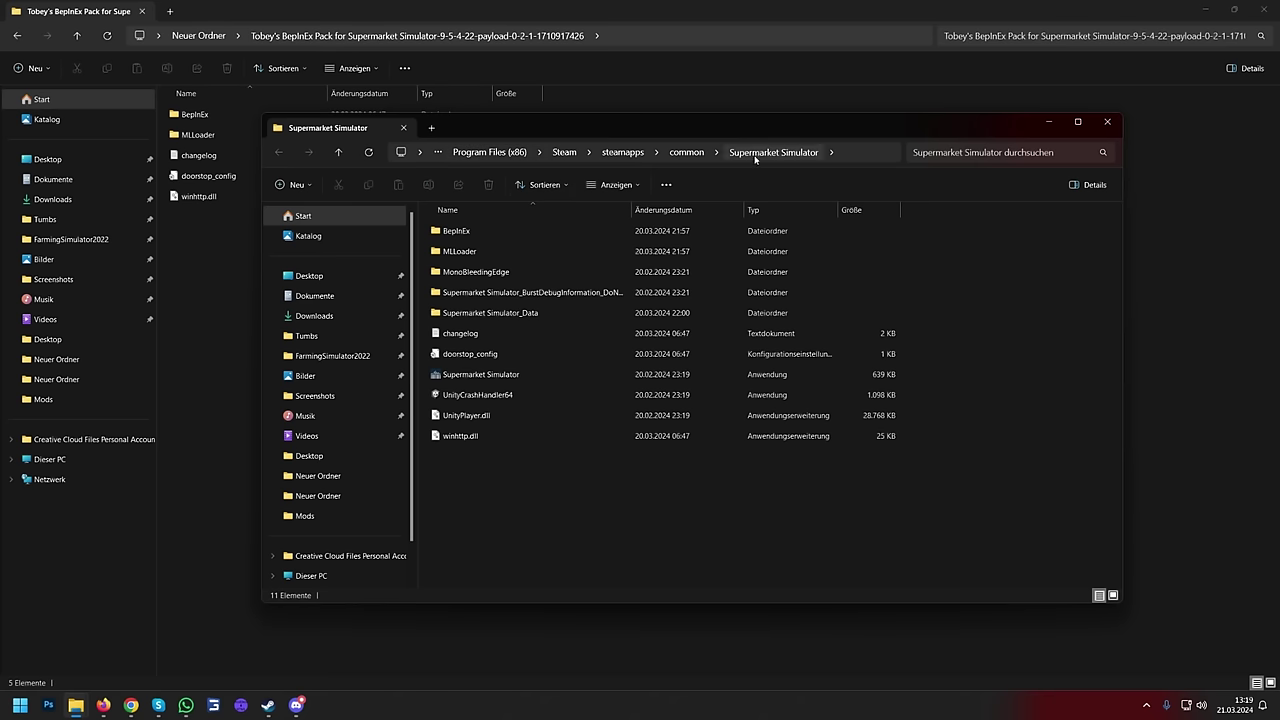
{"action": "left_click_drag", "start_coordinate": [633, 124], "coordinate": [784, 114]}
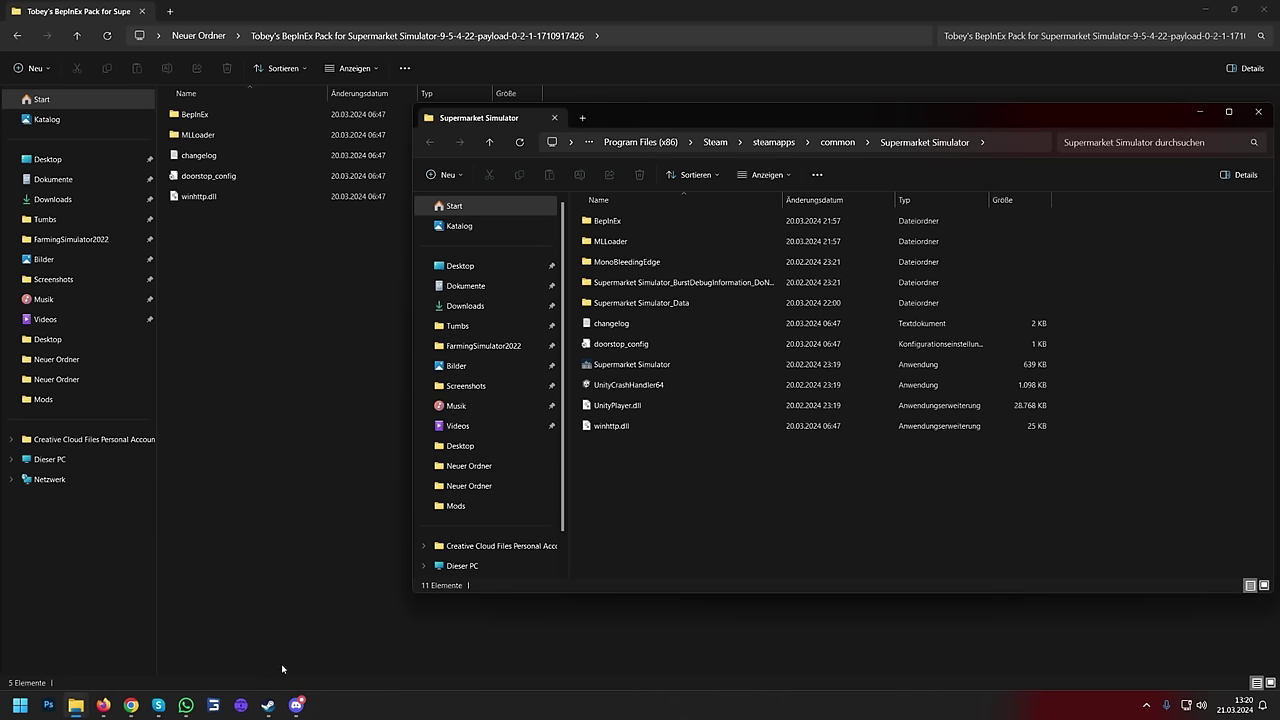
Launch Supermarket Simulator from the Steam library and quit it from the main menu
{"action": "left_click", "coordinate": [268, 635]}
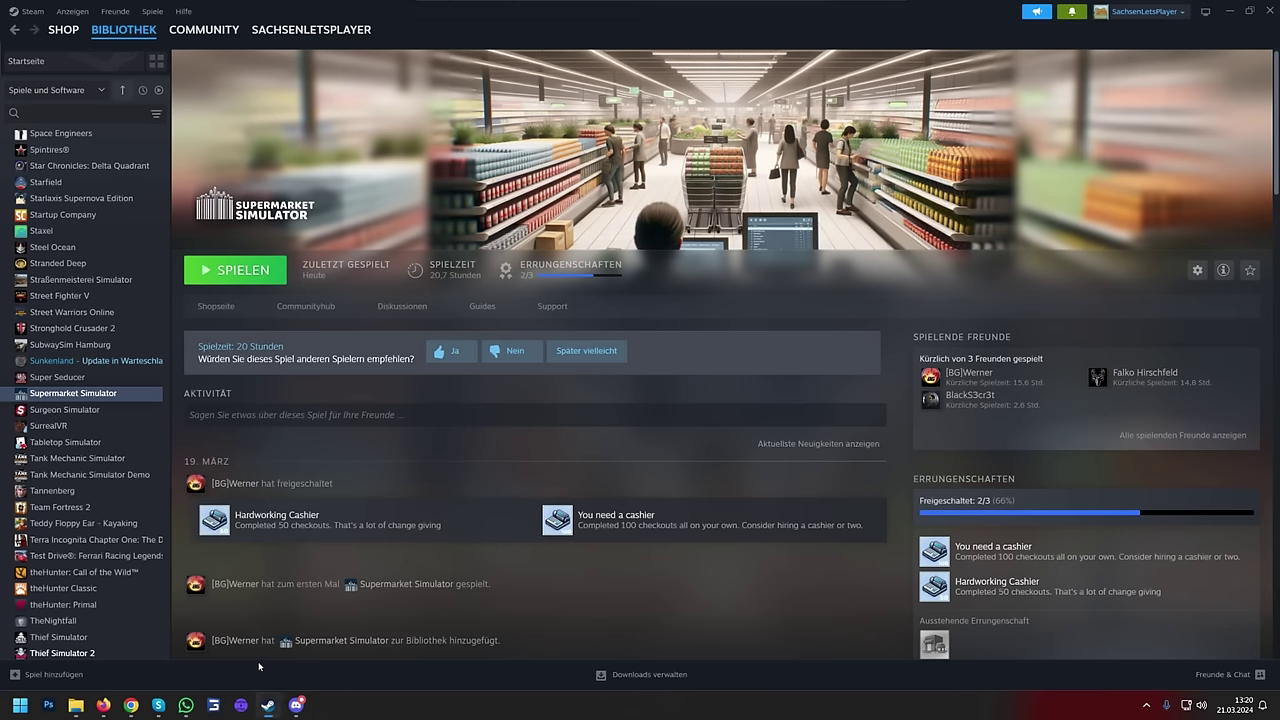
{"action": "left_click", "coordinate": [232, 279]}
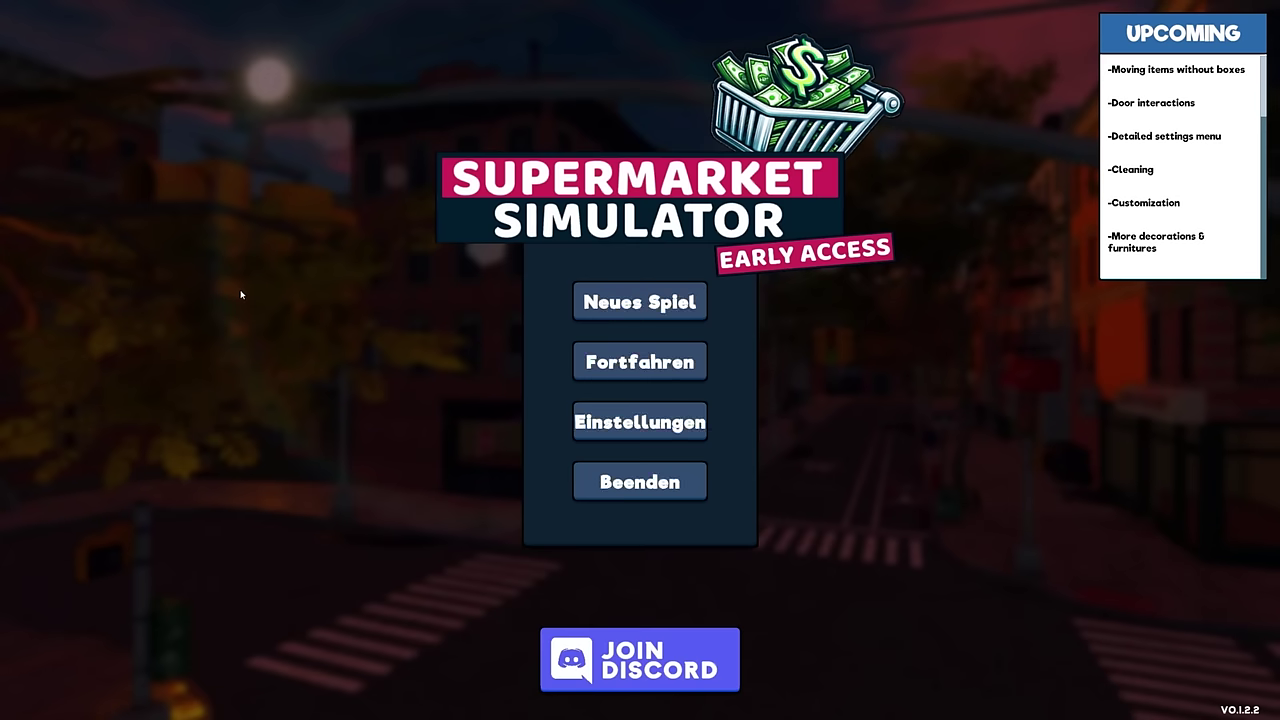
{"action": "left_click", "coordinate": [645, 488]}
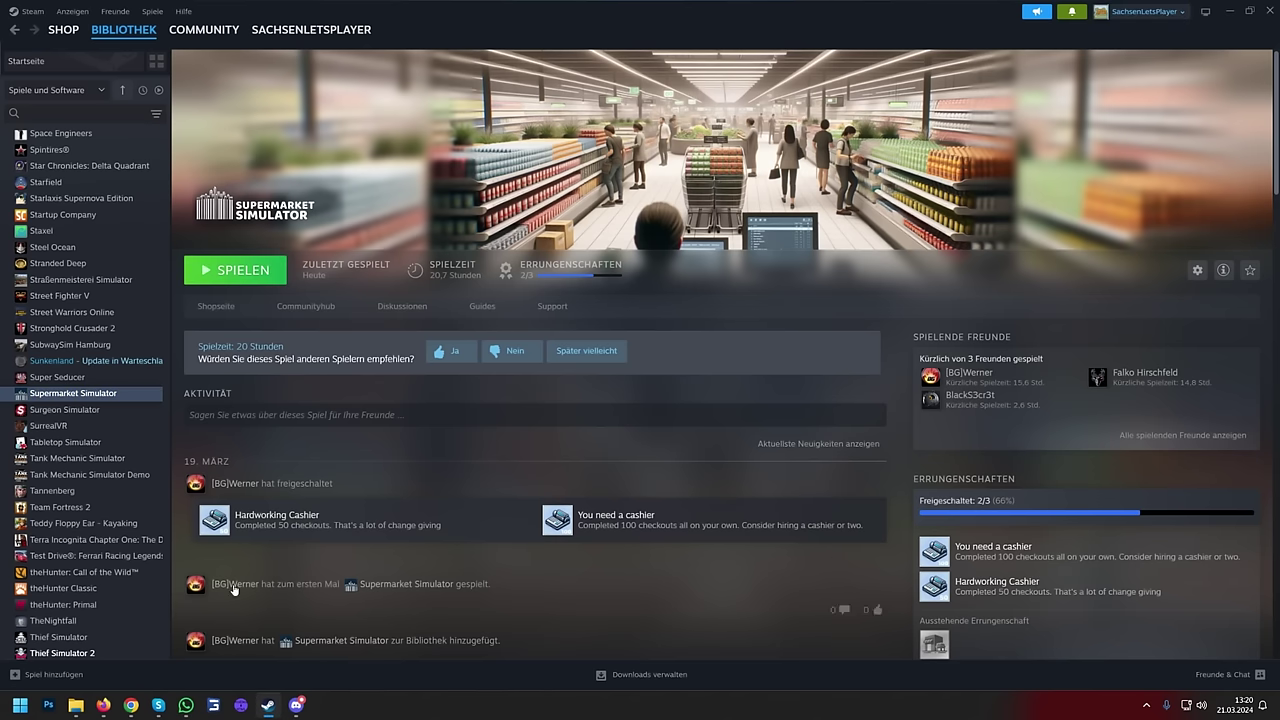
Switch to the browser and return from the BepInEx pack page to the Supermarket Simulator mod list on Nexus Mods
{"action": "mouse_move", "coordinate": [103, 705]}
{"action": "left_click", "coordinate": [119, 654]}
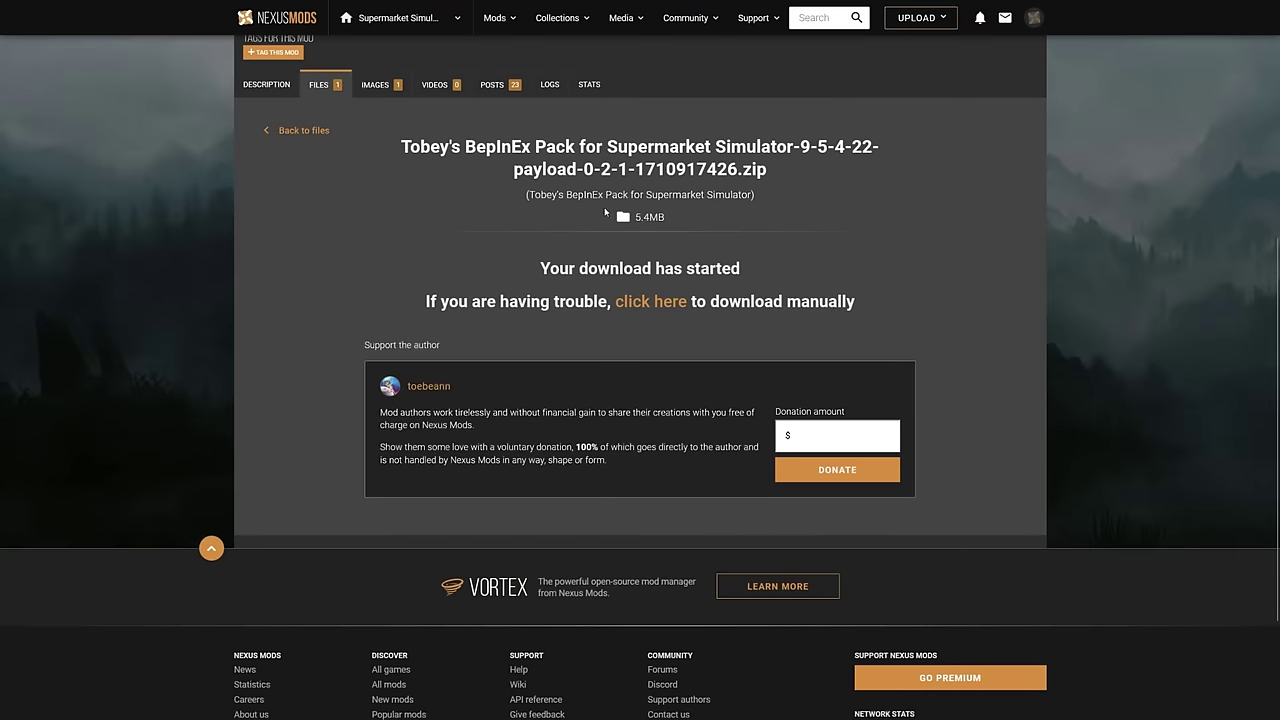
{"action": "scroll", "coordinate": [628, 275], "scroll_direction": "up", "scroll_amount": 5}
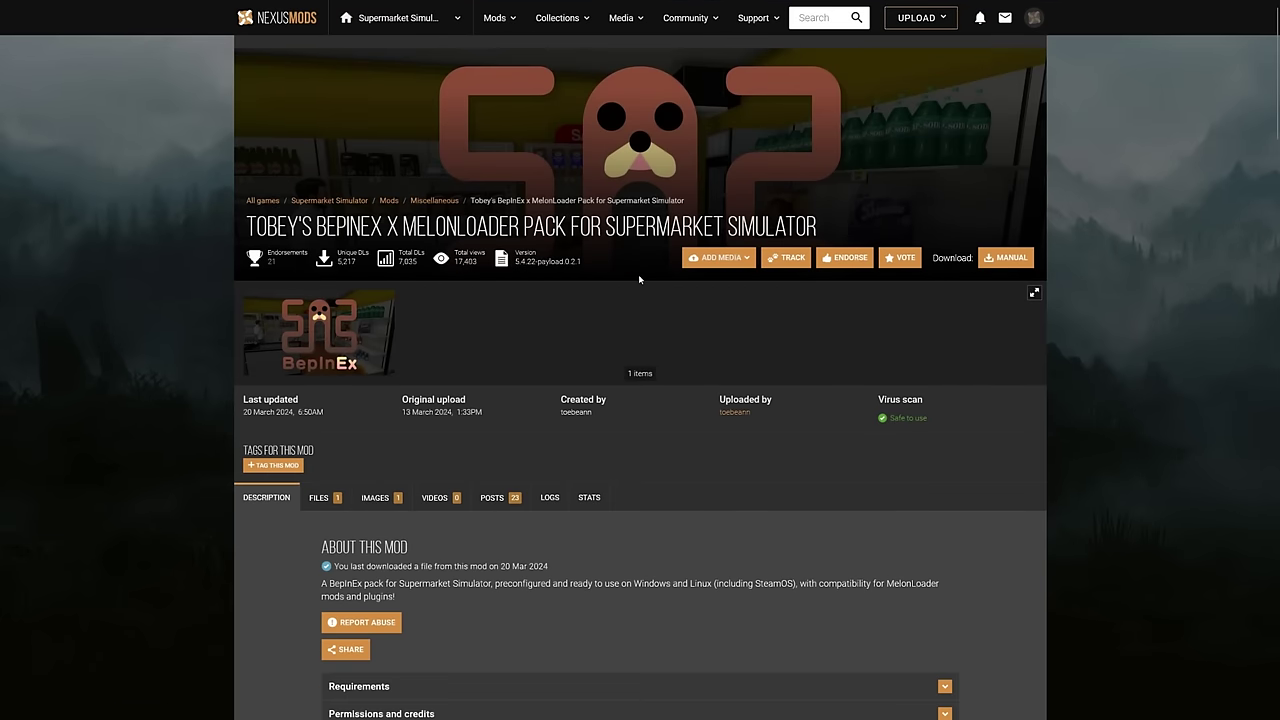
{"action": "key", "text": "alt+Left"}
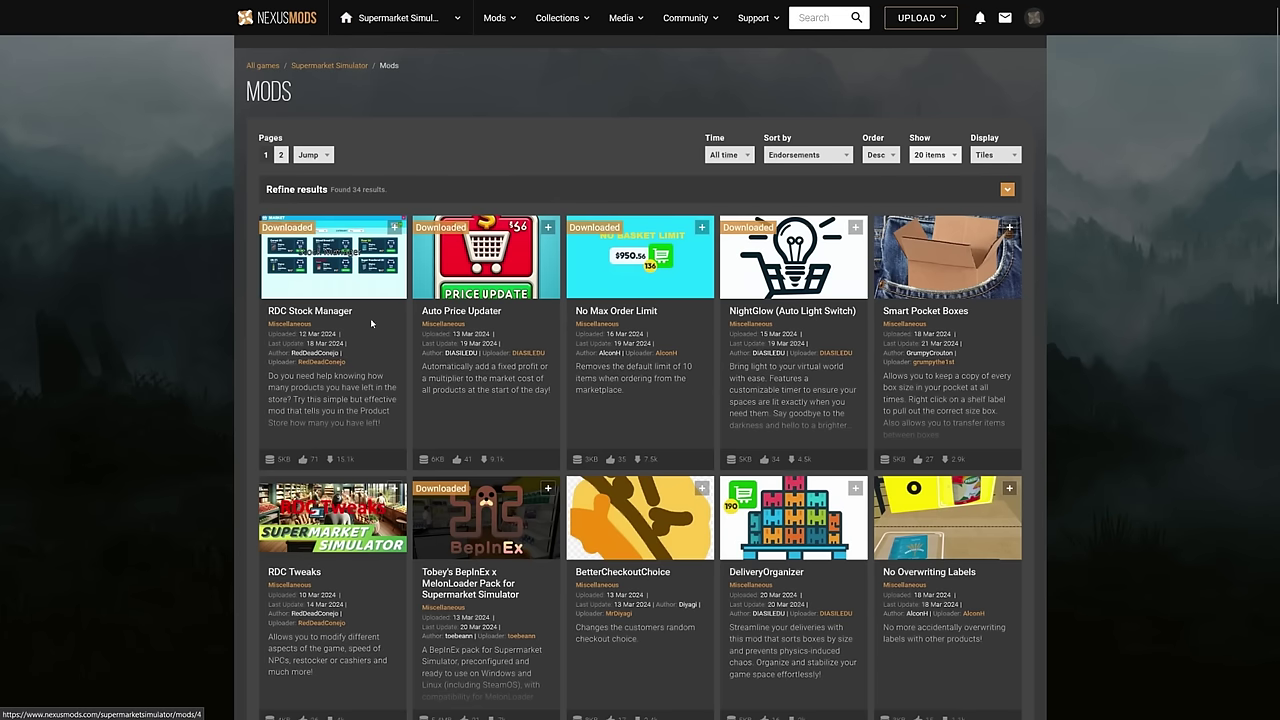
Browse the Supermarket Simulator mod list and open the Auto Price Updater mod page
{"action": "scroll", "coordinate": [370, 318], "scroll_direction": "down", "scroll_amount": 2}
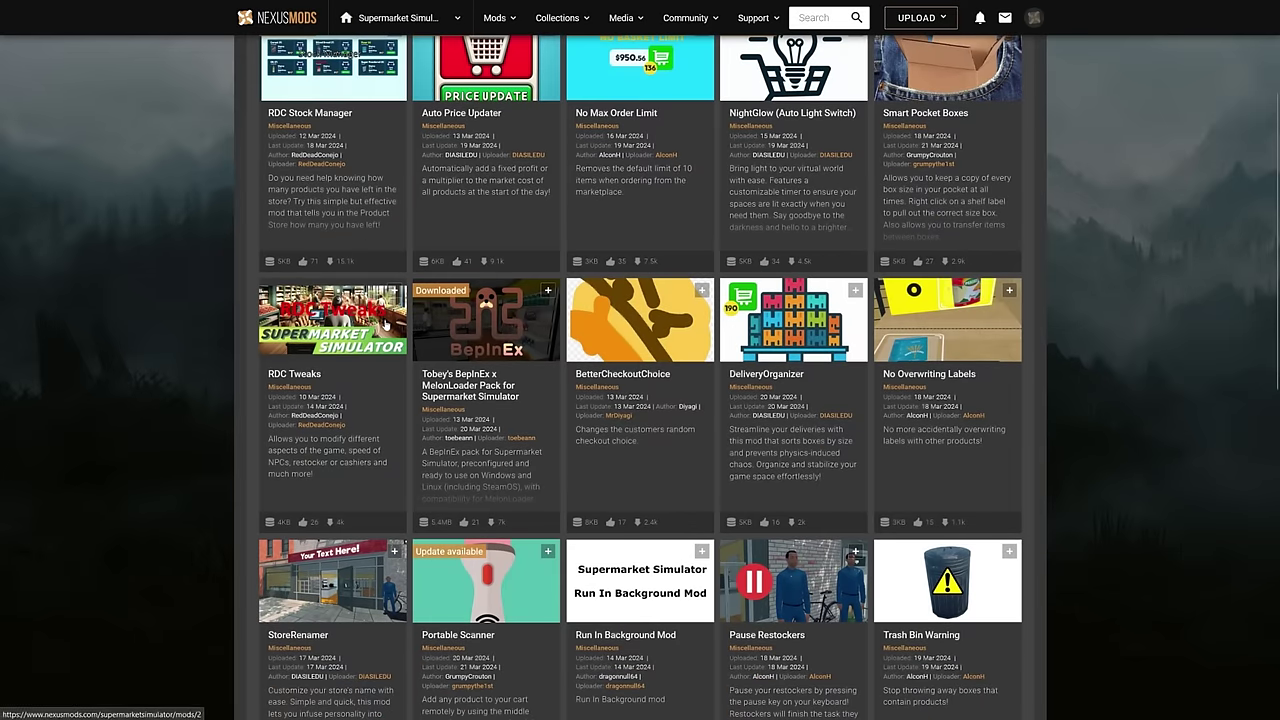
{"action": "scroll", "coordinate": [385, 323], "scroll_direction": "down", "scroll_amount": 2}
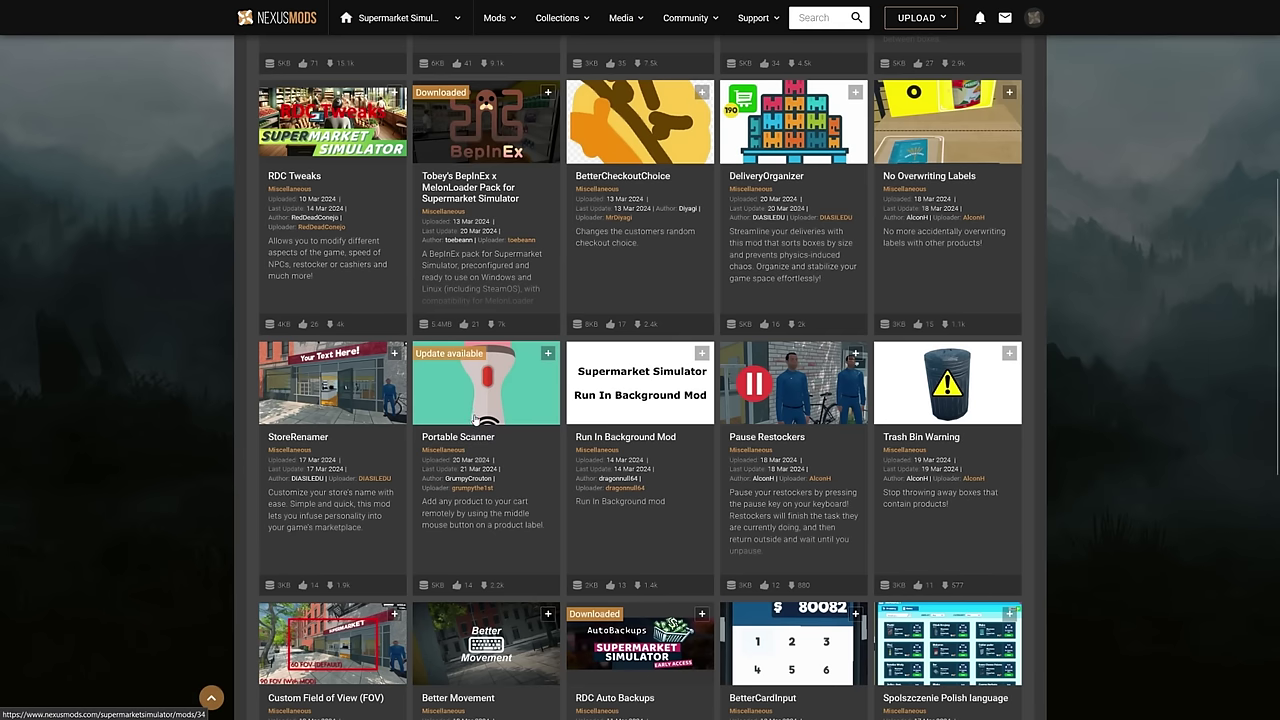
{"action": "scroll", "coordinate": [476, 418], "scroll_direction": "up", "scroll_amount": 4}
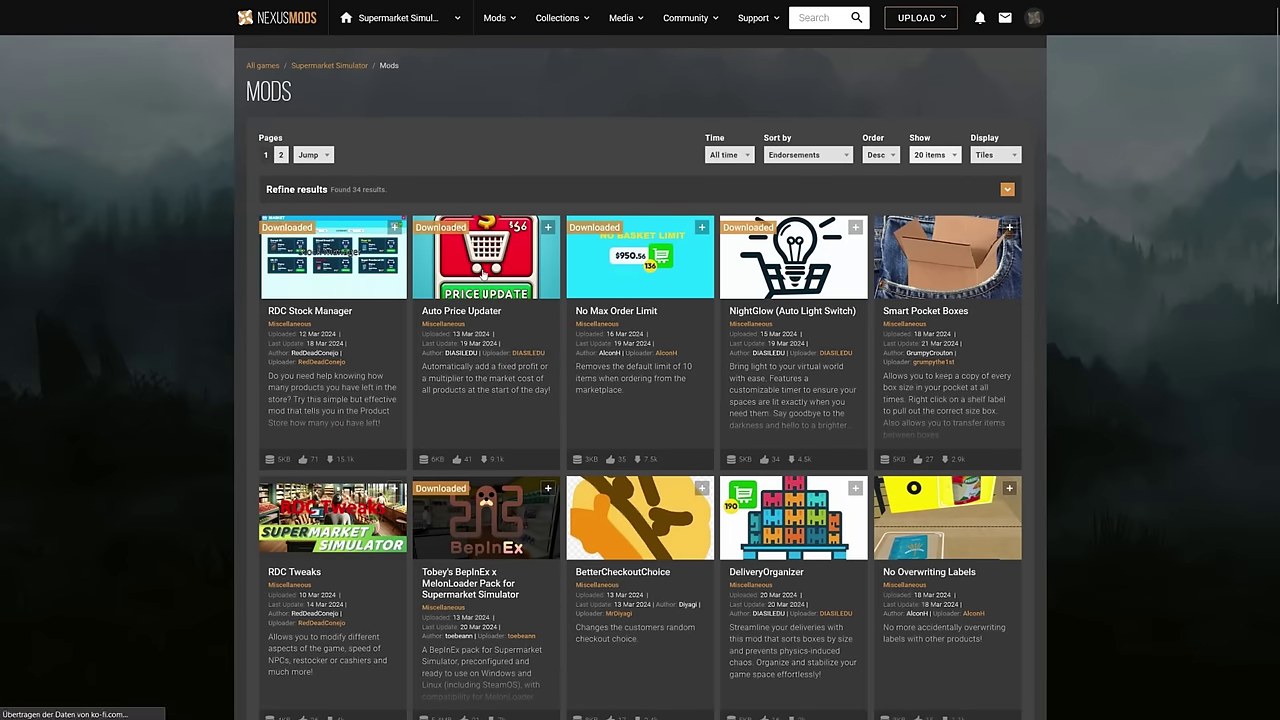
{"action": "left_click", "coordinate": [484, 270]}
{"action": "scroll", "coordinate": [505, 330], "scroll_direction": "down", "scroll_amount": 1}
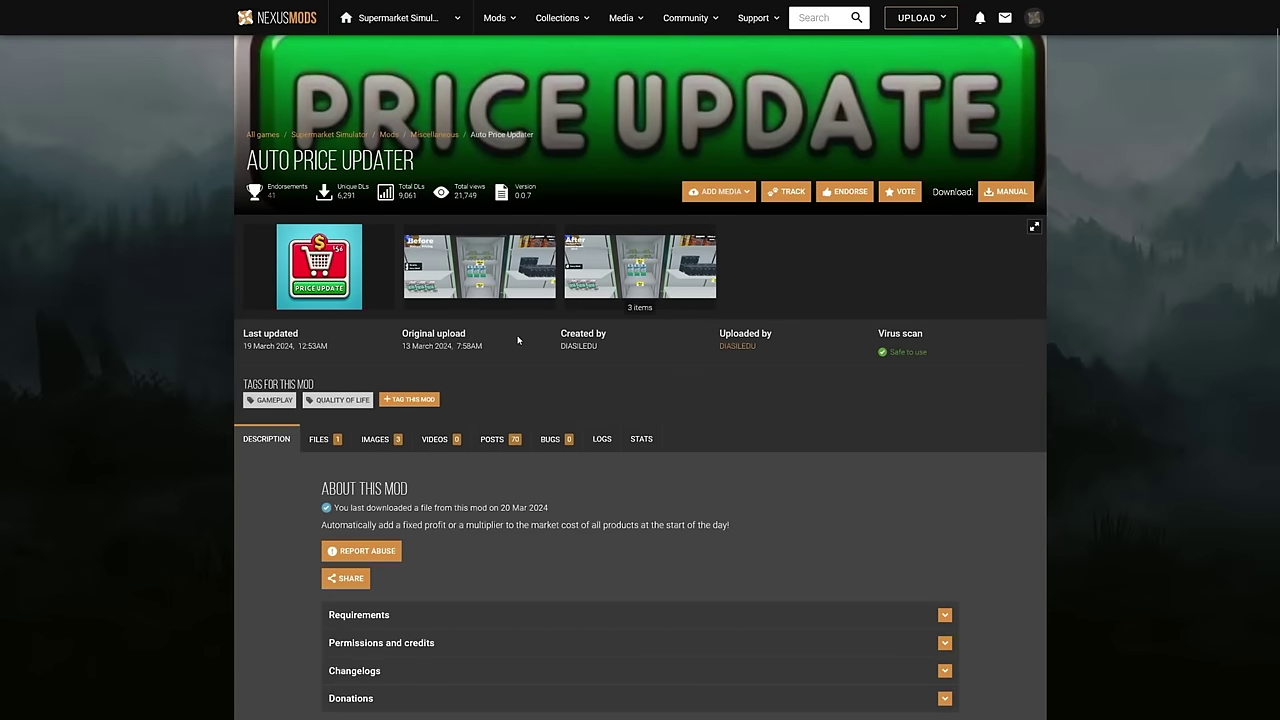
Read the Auto Price Updater description, including its pricing settings and the How to install instructions
{"action": "scroll", "coordinate": [518, 341], "scroll_direction": "down", "scroll_amount": 5}
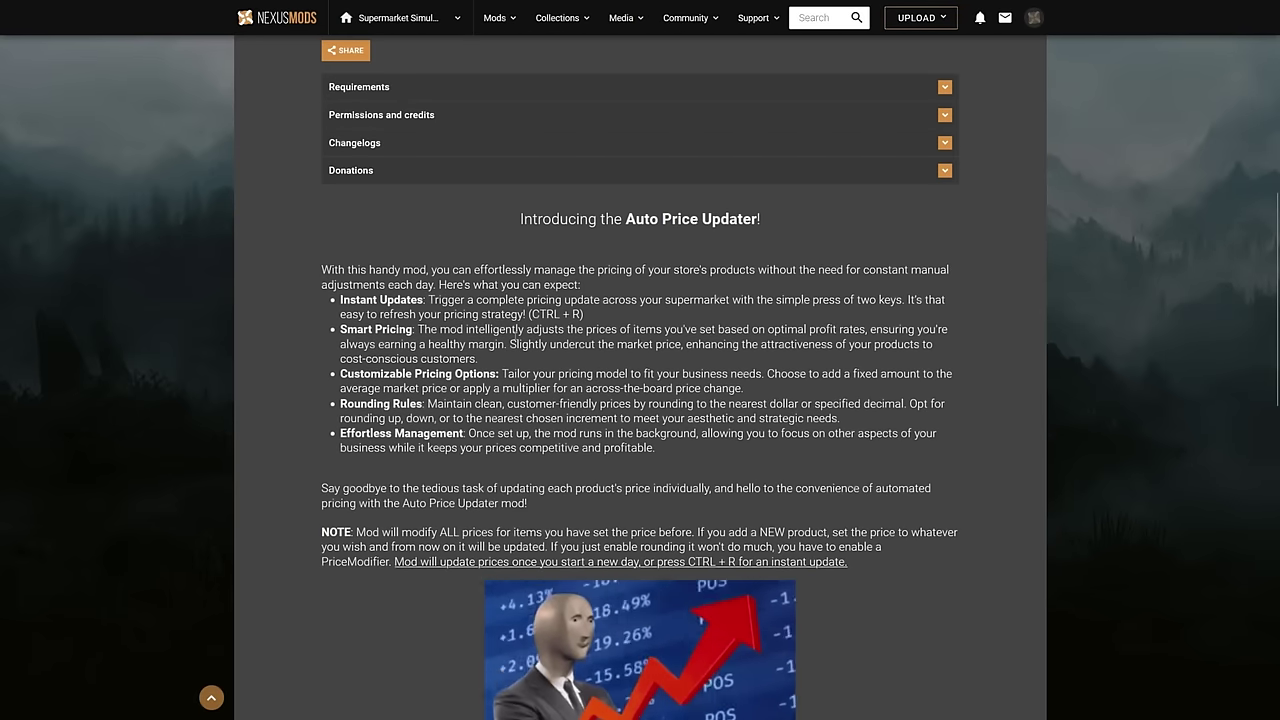
{"action": "scroll", "coordinate": [346, 183], "scroll_direction": "down", "scroll_amount": 1}
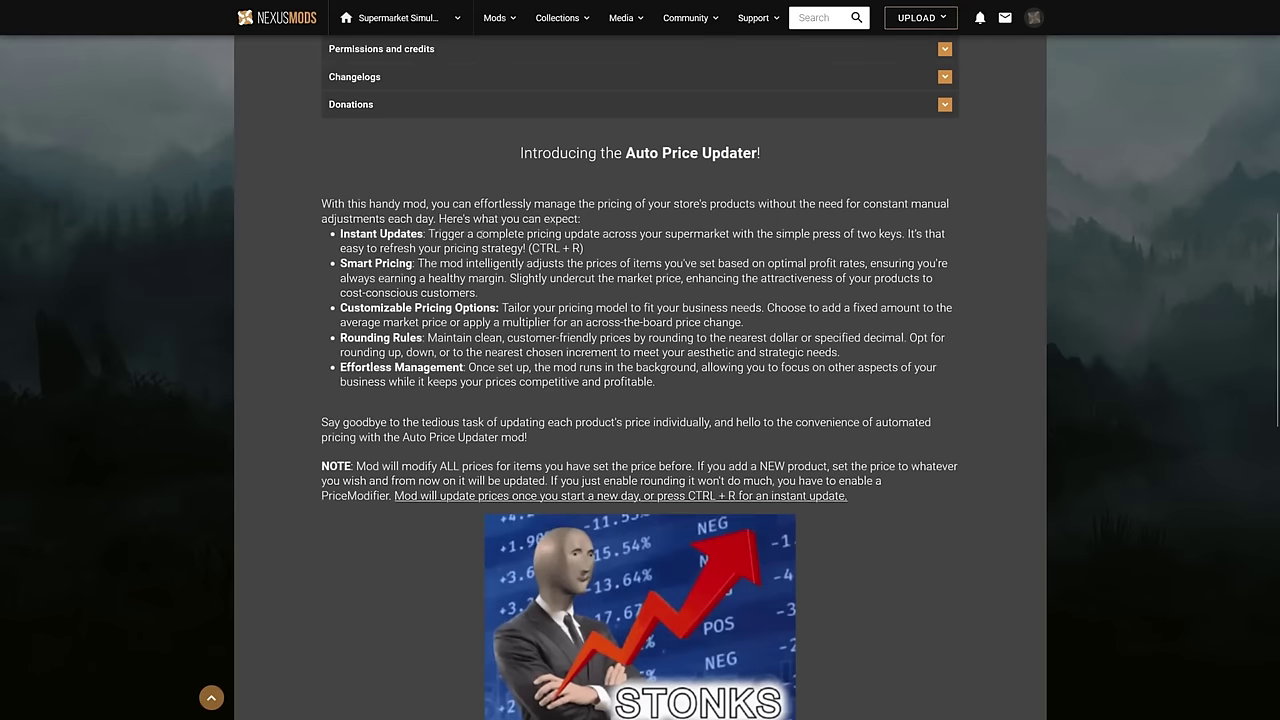
{"action": "scroll", "coordinate": [543, 281], "scroll_direction": "down", "scroll_amount": 5}
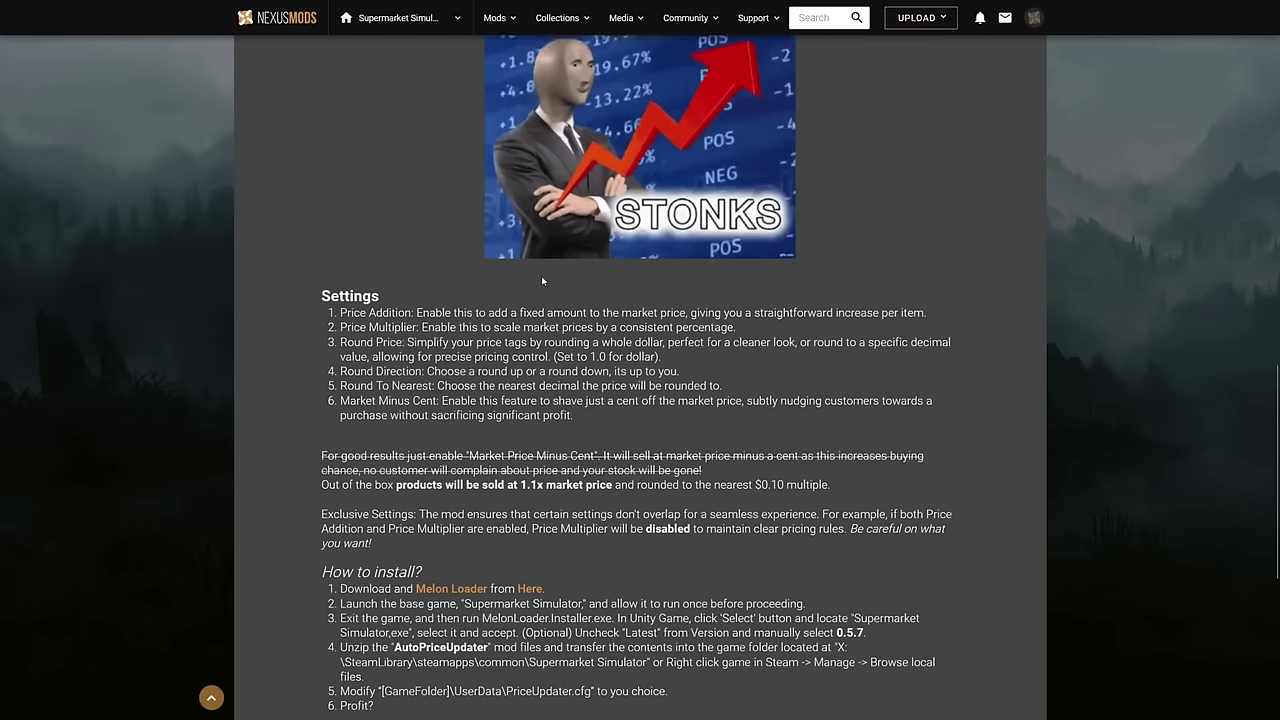
{"action": "left_click_drag", "start_coordinate": [361, 273], "coordinate": [582, 361]}
{"action": "scroll", "coordinate": [441, 378], "scroll_direction": "down", "scroll_amount": 2}
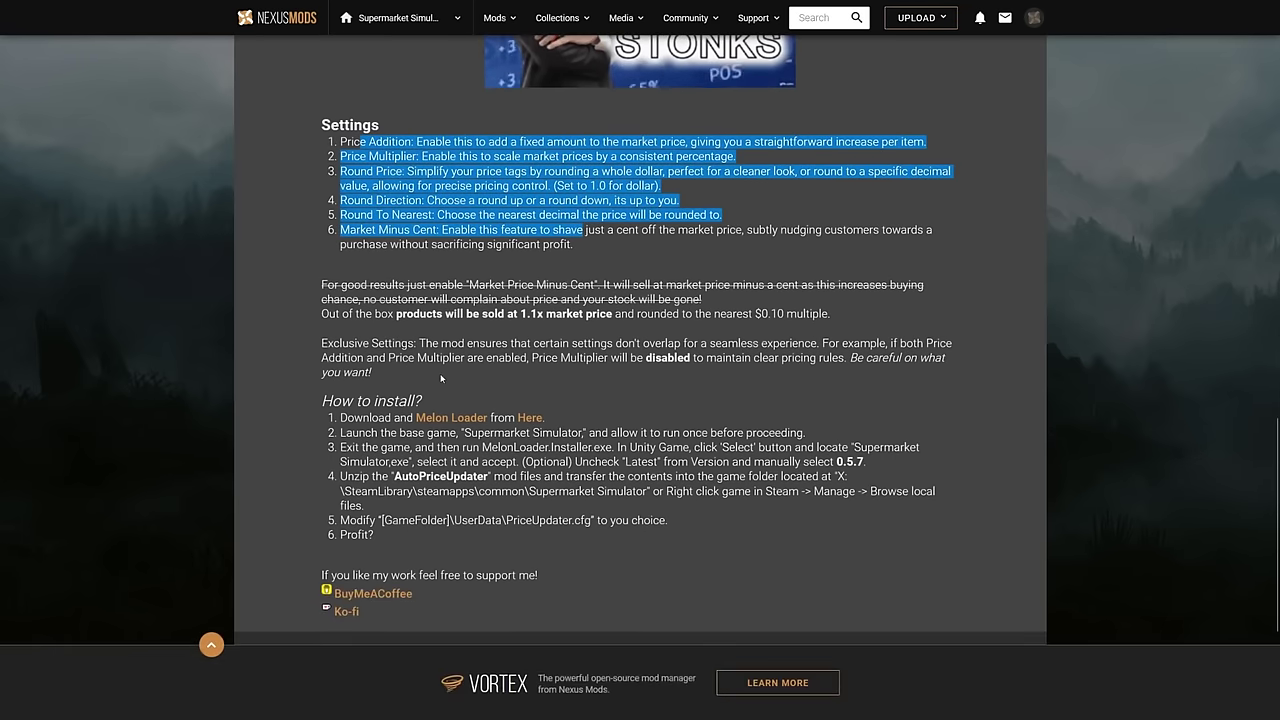
{"action": "left_click_drag", "start_coordinate": [322, 398], "coordinate": [439, 405]}
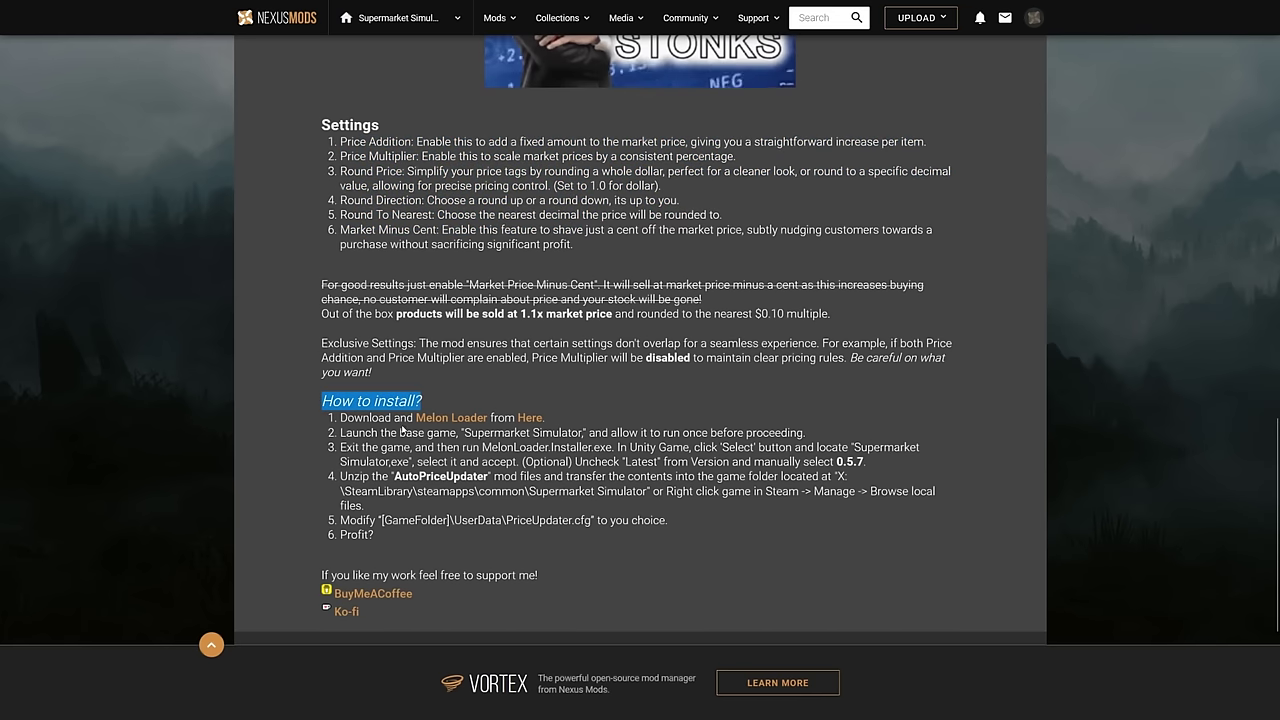
{"action": "left_click", "coordinate": [402, 430]}
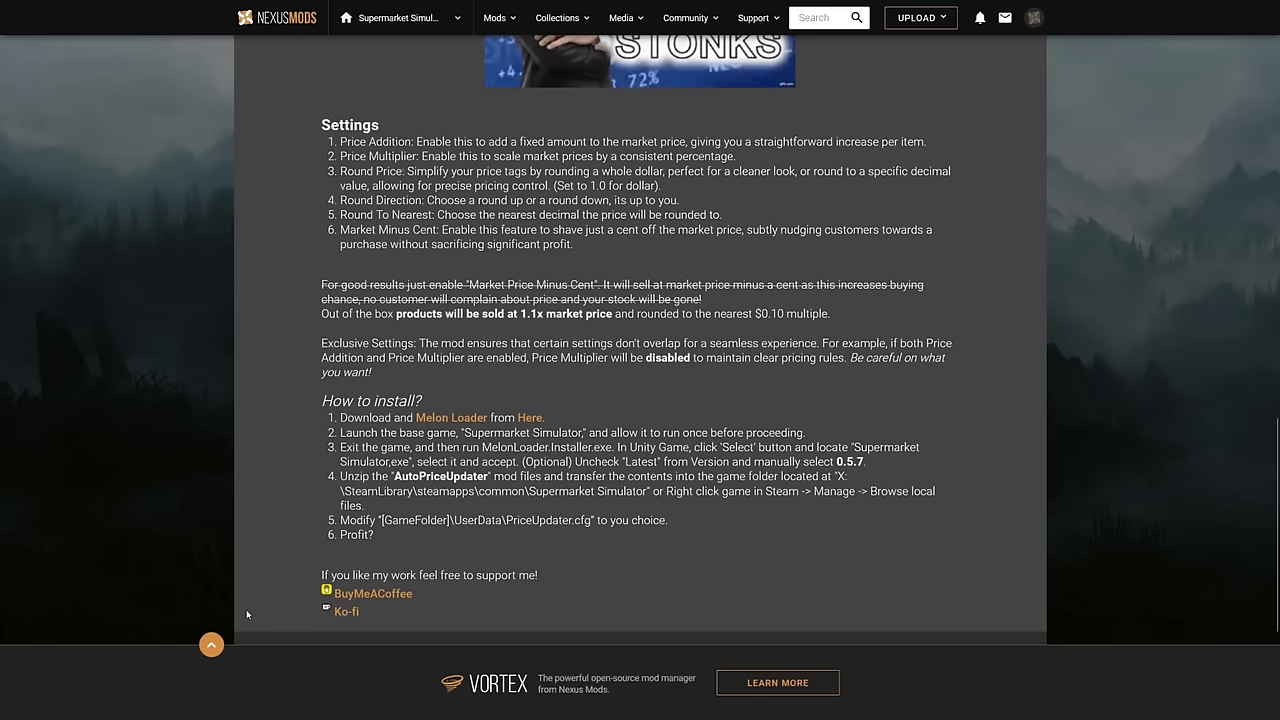
{"action": "scroll", "coordinate": [246, 609], "scroll_direction": "up", "scroll_amount": 2}
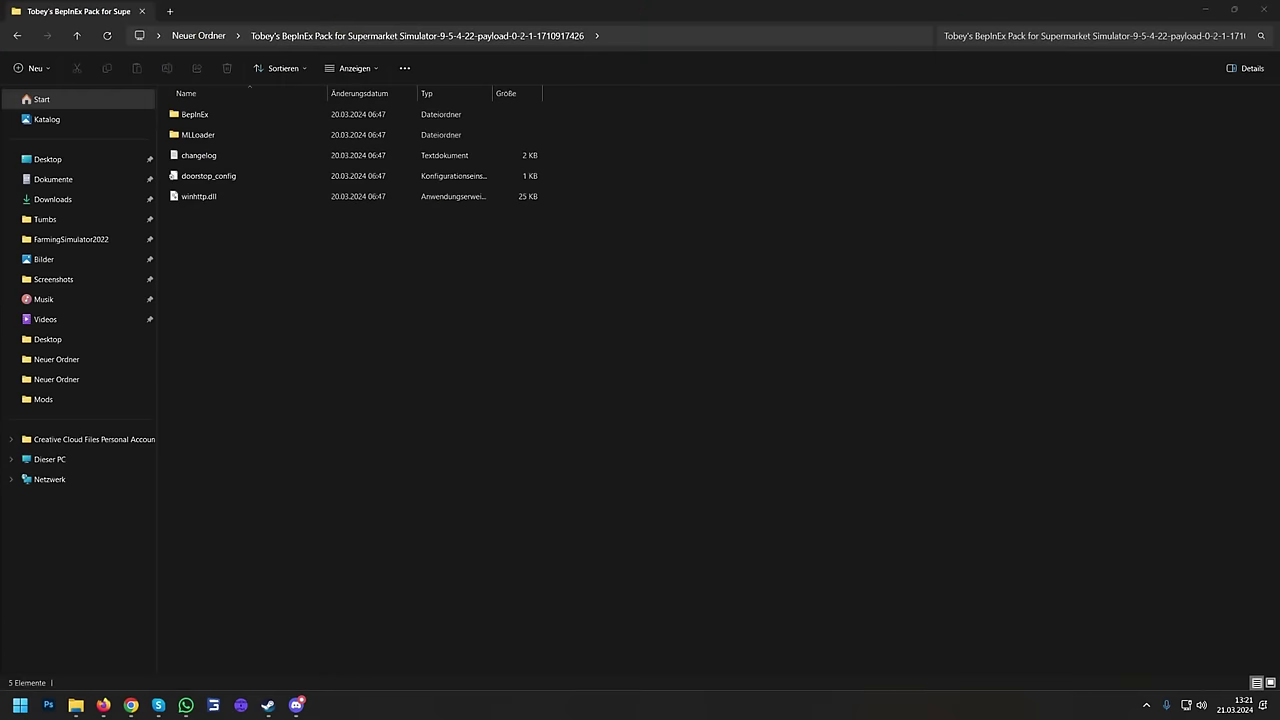
Switch to File Explorer, open the Neuer Ordner subfolder holding the downloaded mod archives, and display its contents as large icons
{"action": "key", "text": "alt+Up"}
{"action": "double_click", "coordinate": [203, 131]}
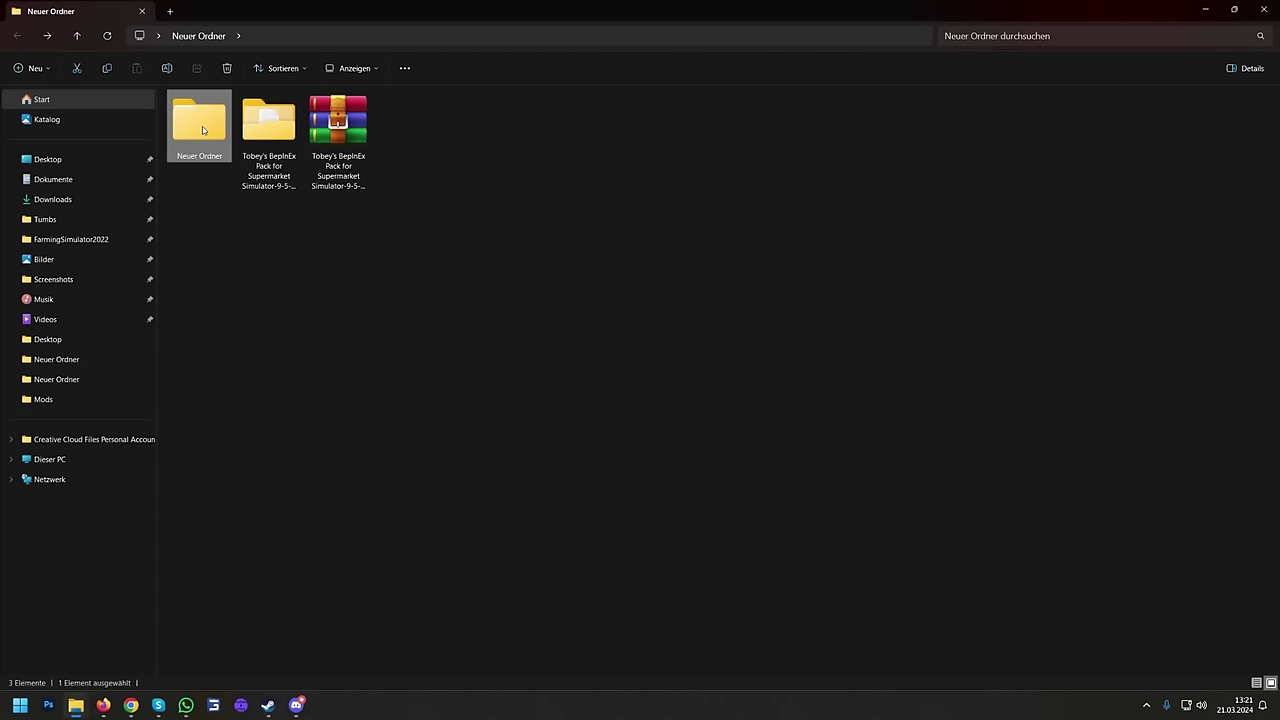
{"action": "right_click", "coordinate": [307, 272]}
{"action": "mouse_move", "coordinate": [369, 285]}
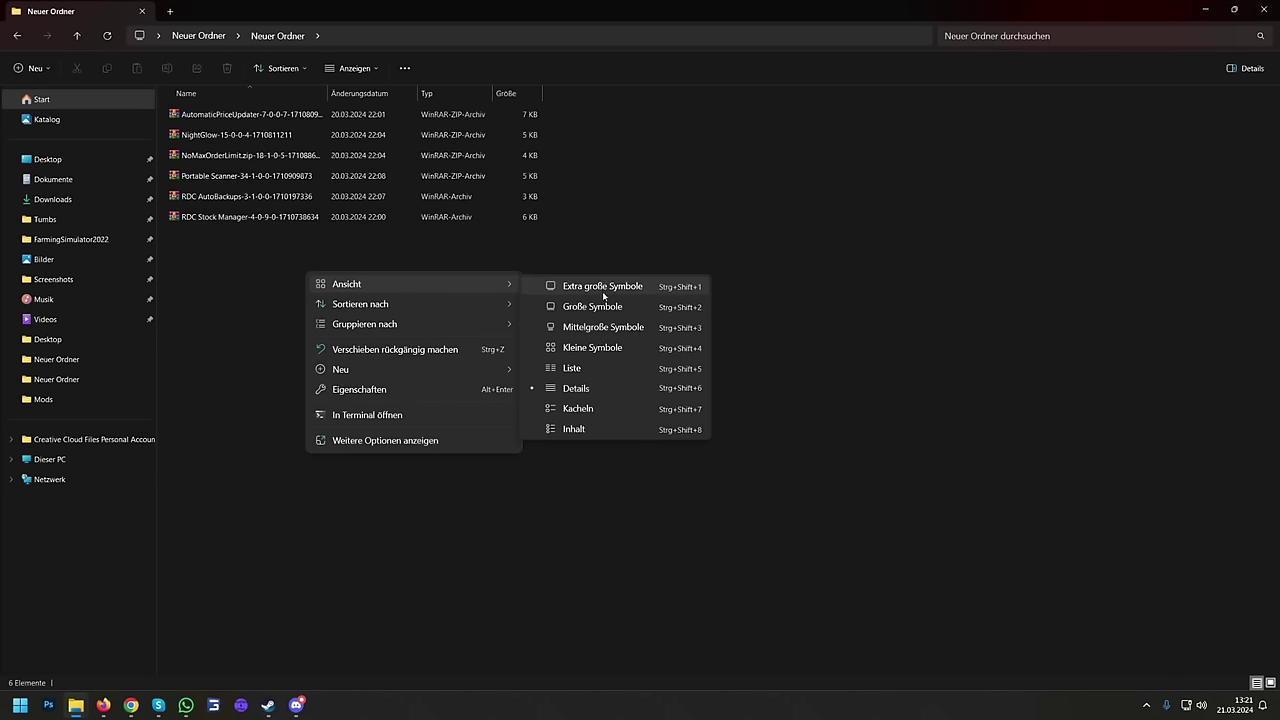
{"action": "left_click", "coordinate": [600, 305]}
{"action": "left_click", "coordinate": [260, 130]}
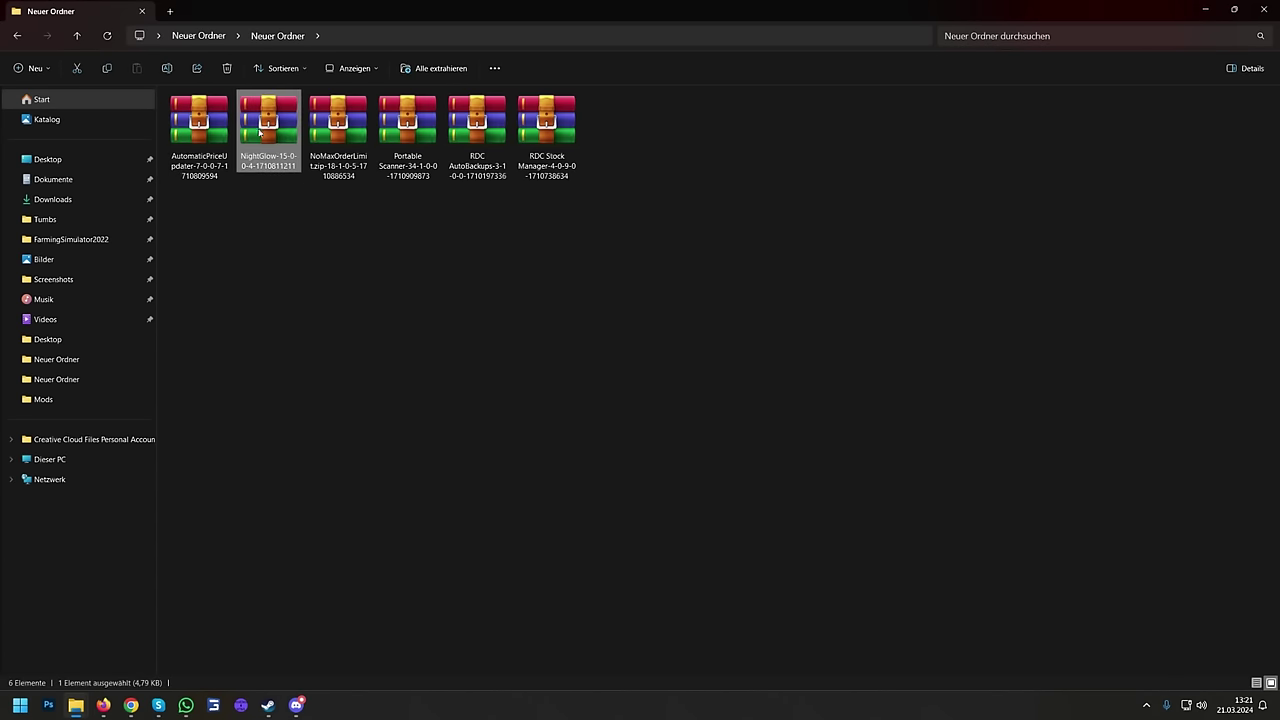
{"action": "left_click", "coordinate": [566, 130]}
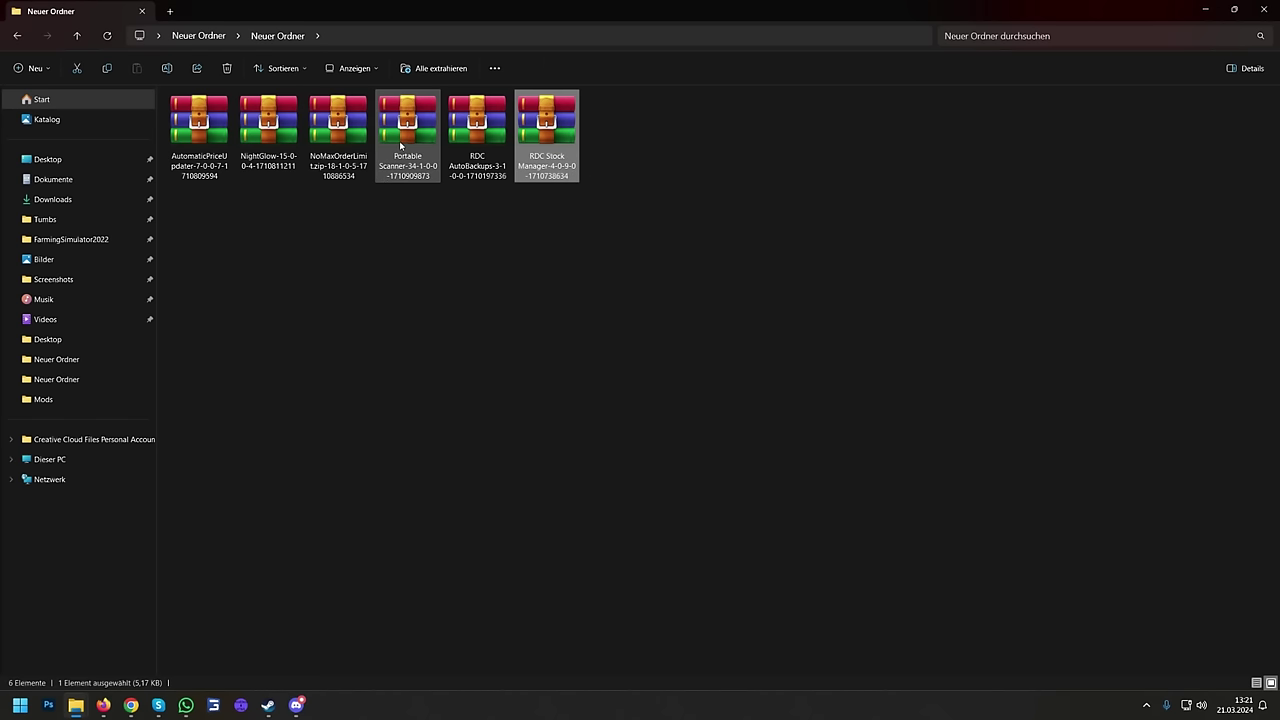
{"action": "left_click", "coordinate": [404, 158]}
Extract the NoMaxOrderLimit archive into its own folder and open that folder
{"action": "right_click", "coordinate": [320, 135]}
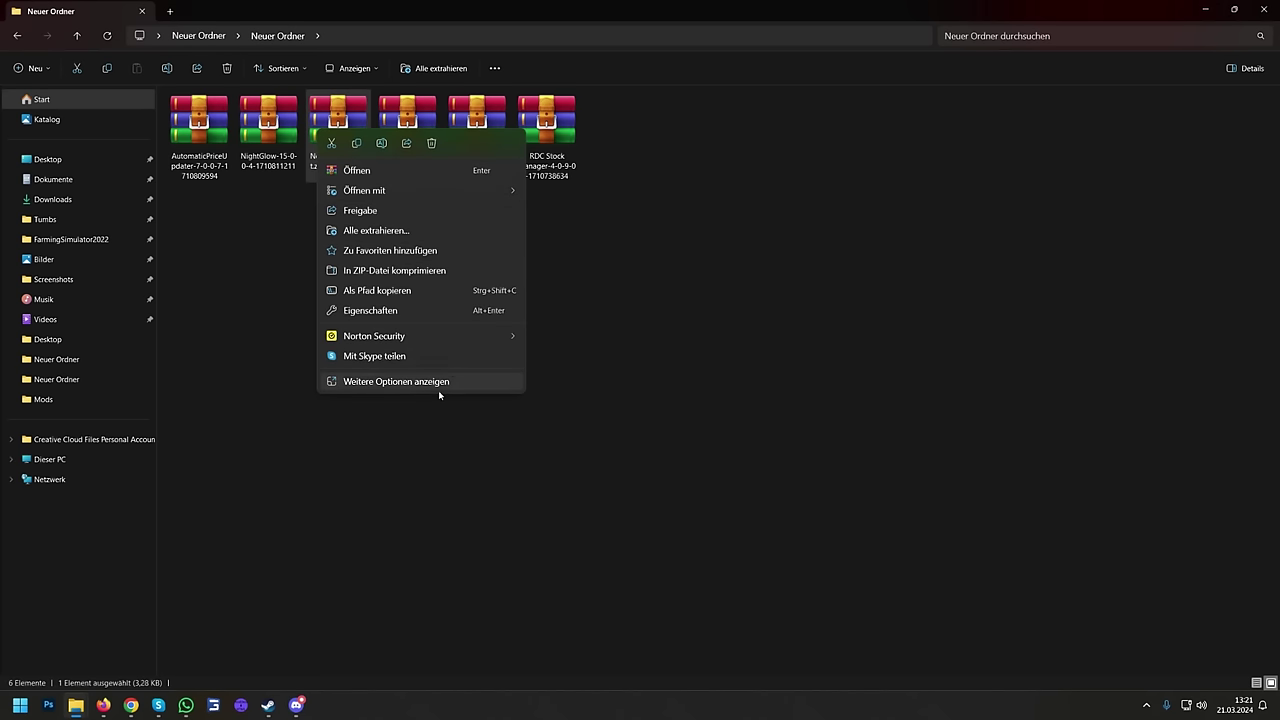
{"action": "left_click", "coordinate": [440, 383]}
{"action": "left_click", "coordinate": [512, 237]}
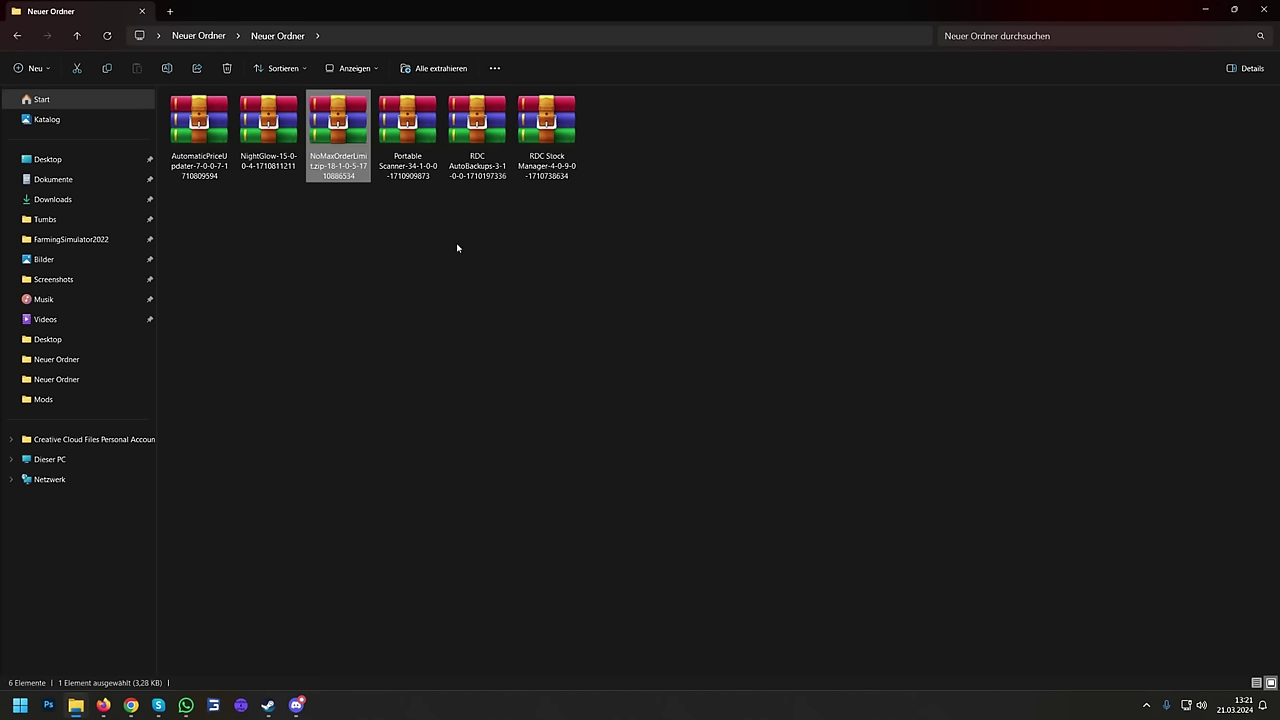
{"action": "double_click", "coordinate": [205, 135]}
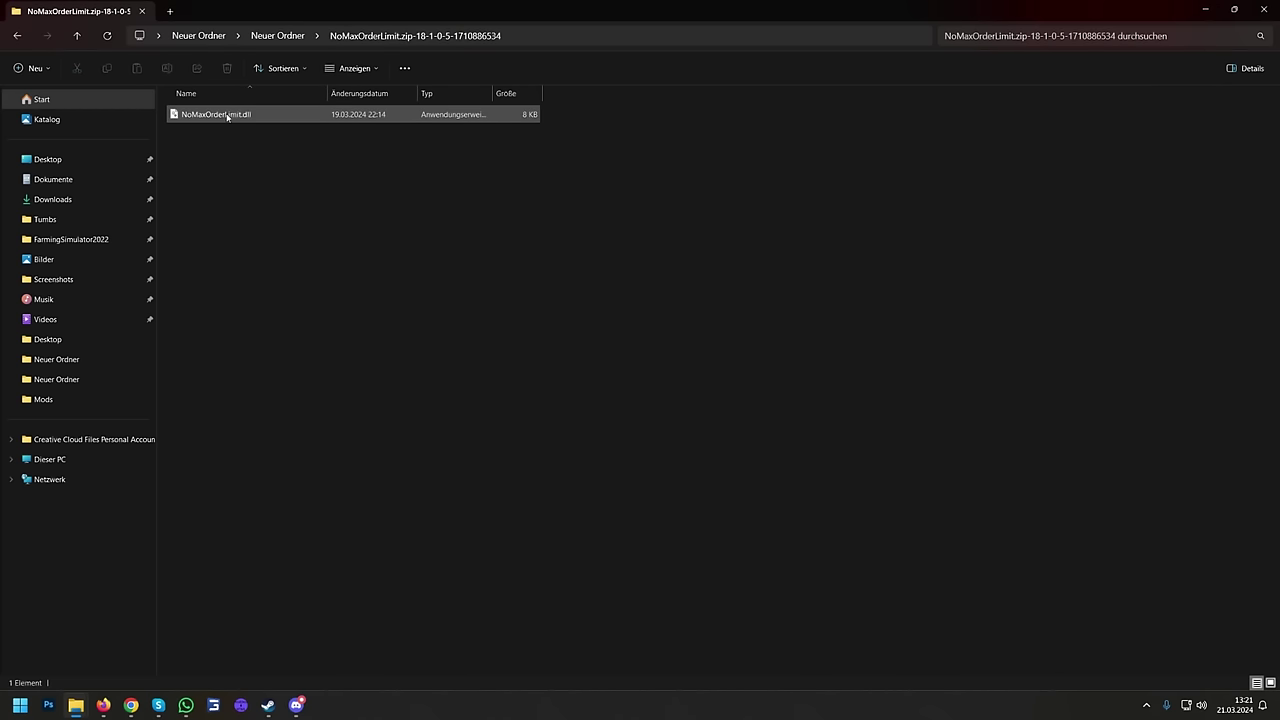
Bring up the Supermarket Simulator game folder window and place it so NoMaxOrderLimit.dll stays visible in the window behind
{"action": "mouse_move", "coordinate": [84, 706]}
{"action": "left_click", "coordinate": [170, 648]}
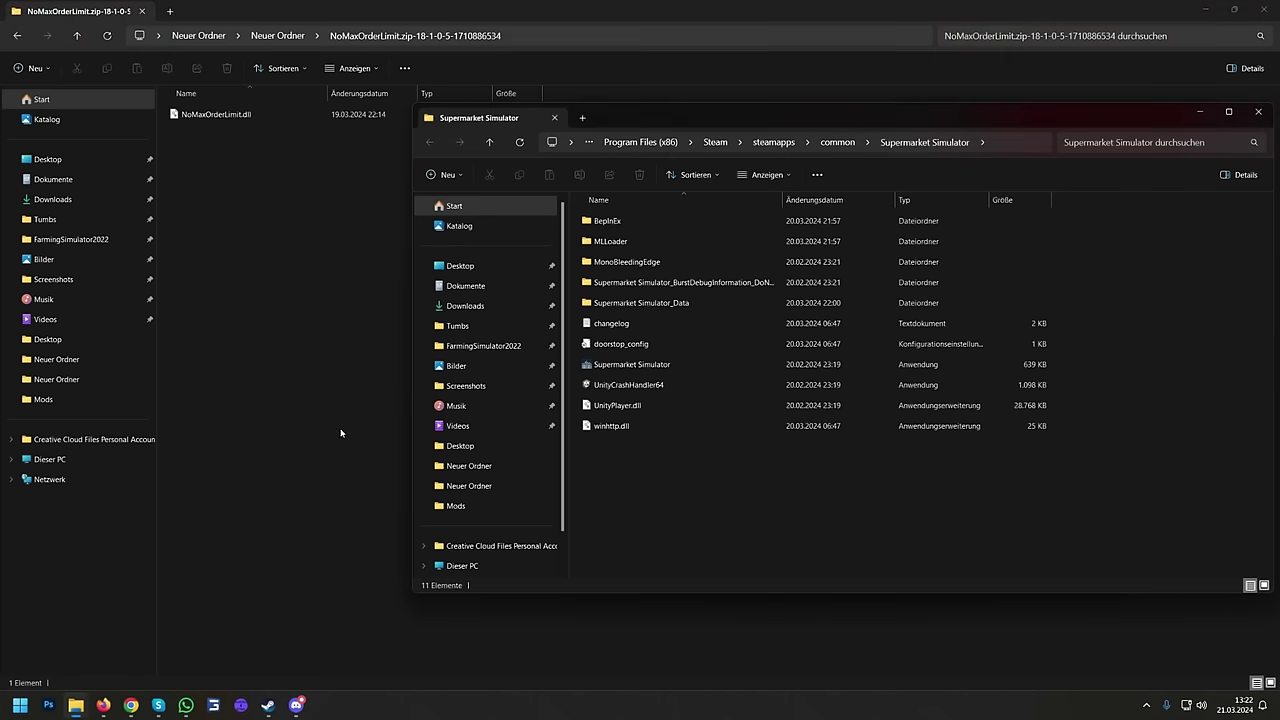
{"action": "left_click_drag", "start_coordinate": [673, 106], "coordinate": [673, 102]}
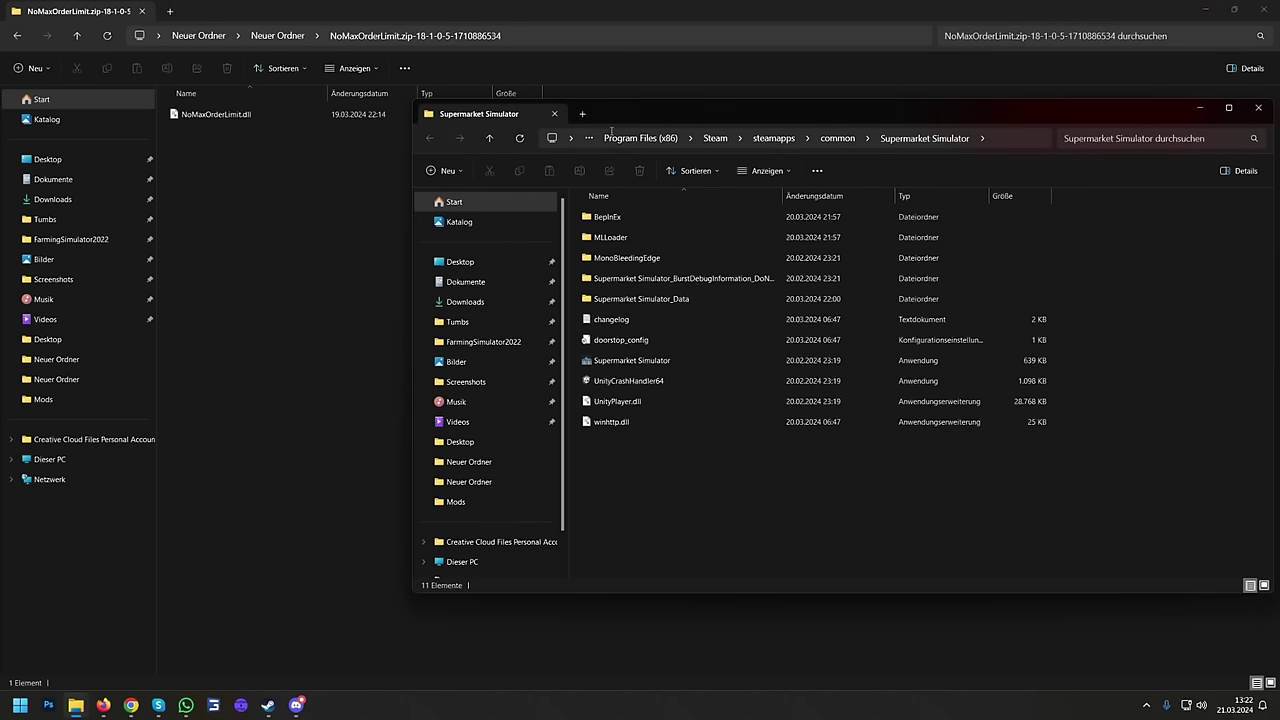
{"action": "left_click", "coordinate": [488, 100]}
{"action": "mouse_move", "coordinate": [76, 706]}
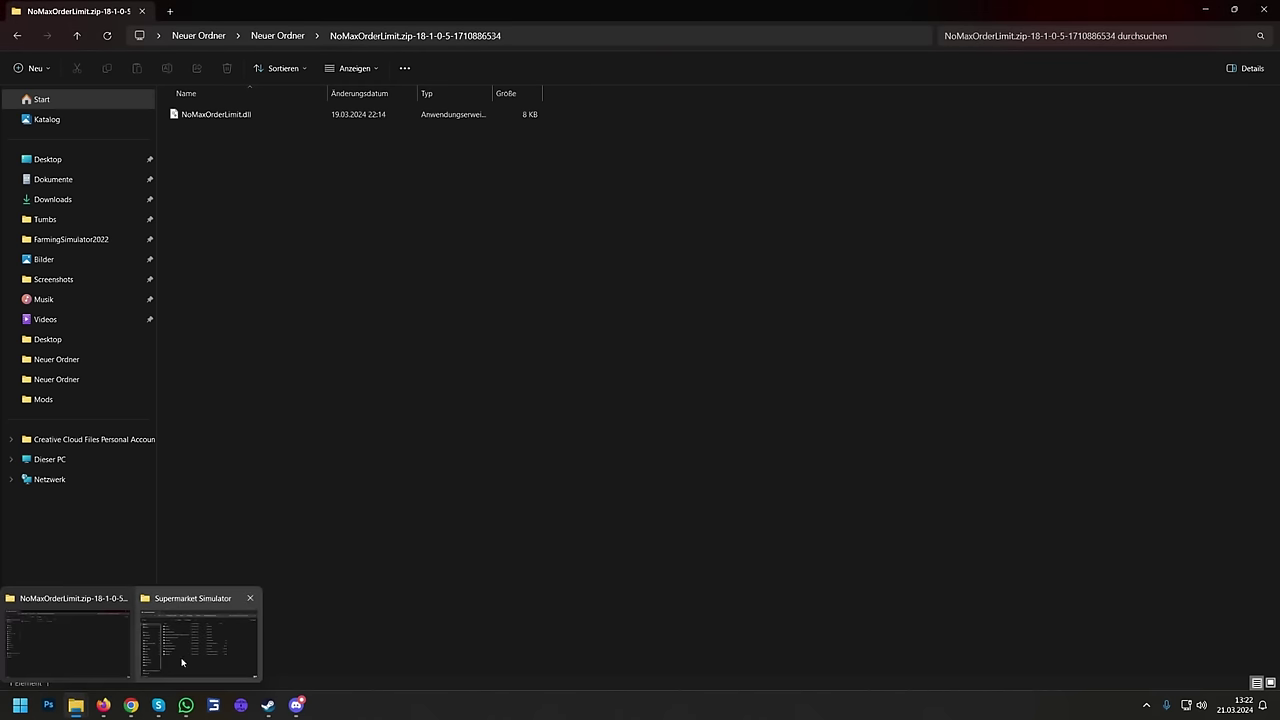
{"action": "left_click", "coordinate": [183, 652]}
{"action": "left_click_drag", "start_coordinate": [754, 115], "coordinate": [618, 117]}
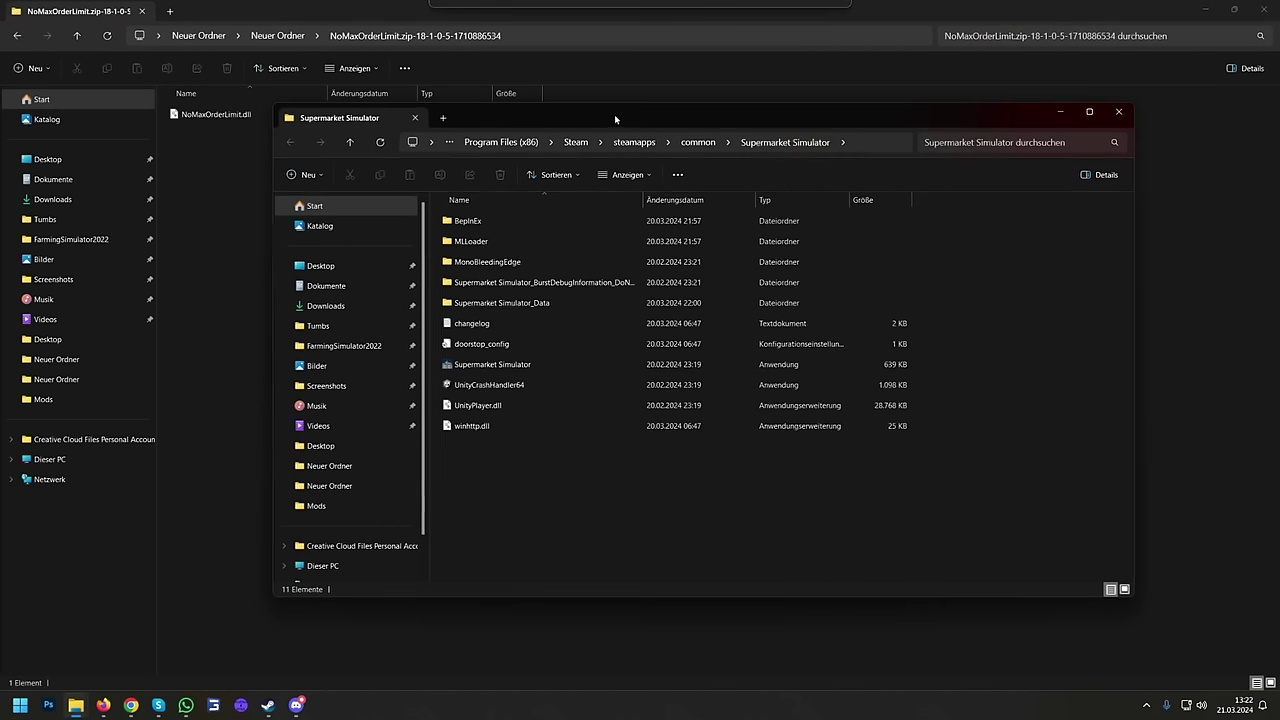
Inspect the Mods folder inside the game's MLLoader folder and open the neighbouring UserData folder
{"action": "double_click", "coordinate": [505, 241]}
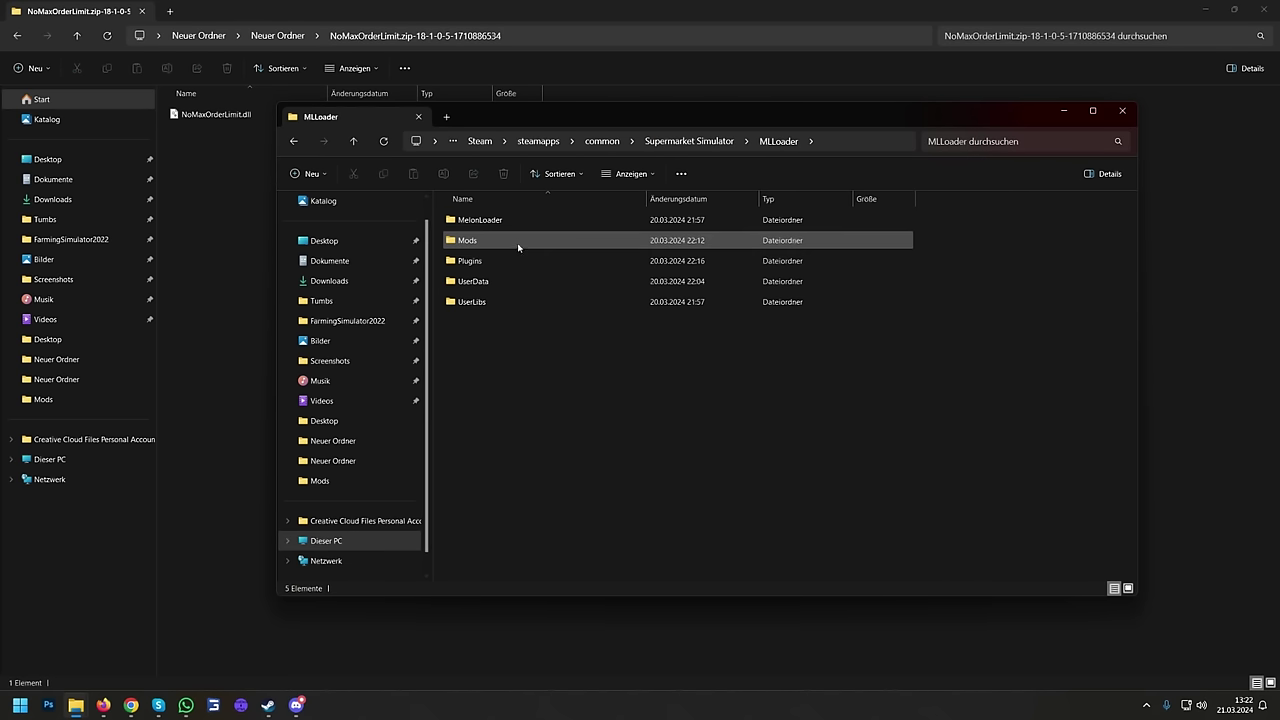
{"action": "double_click", "coordinate": [517, 243]}
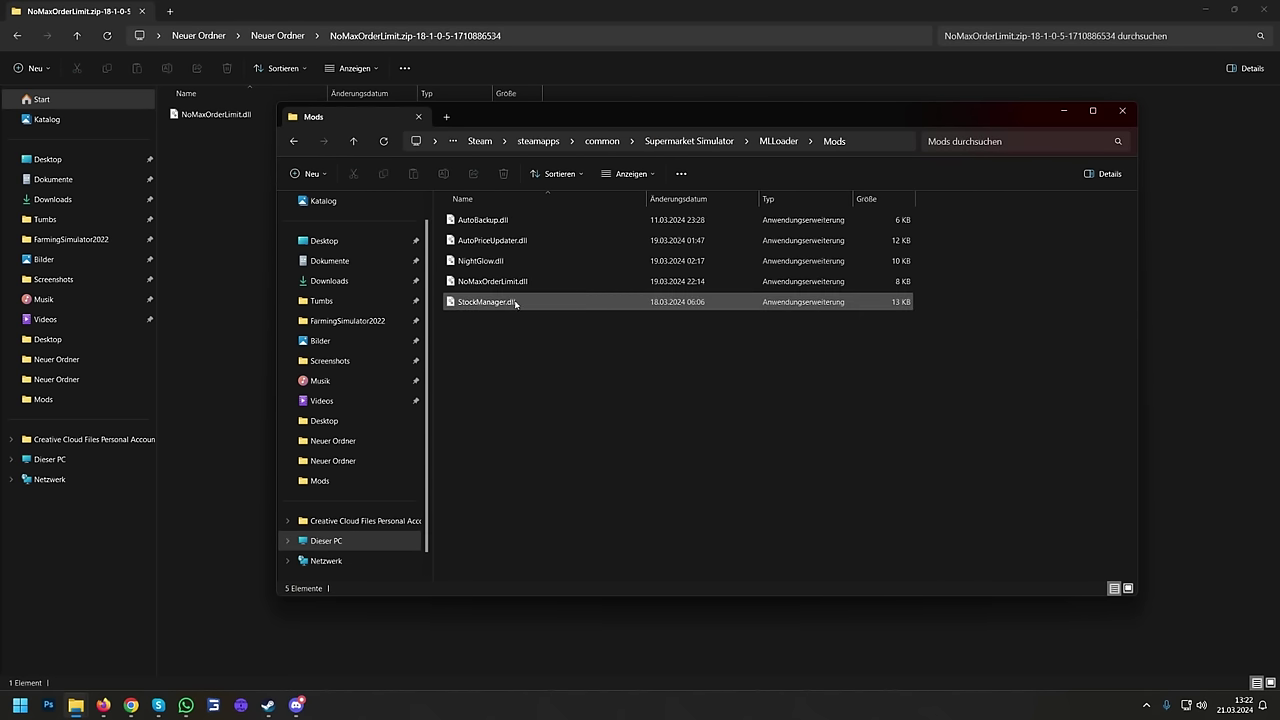
{"action": "key", "text": "BackSpace"}
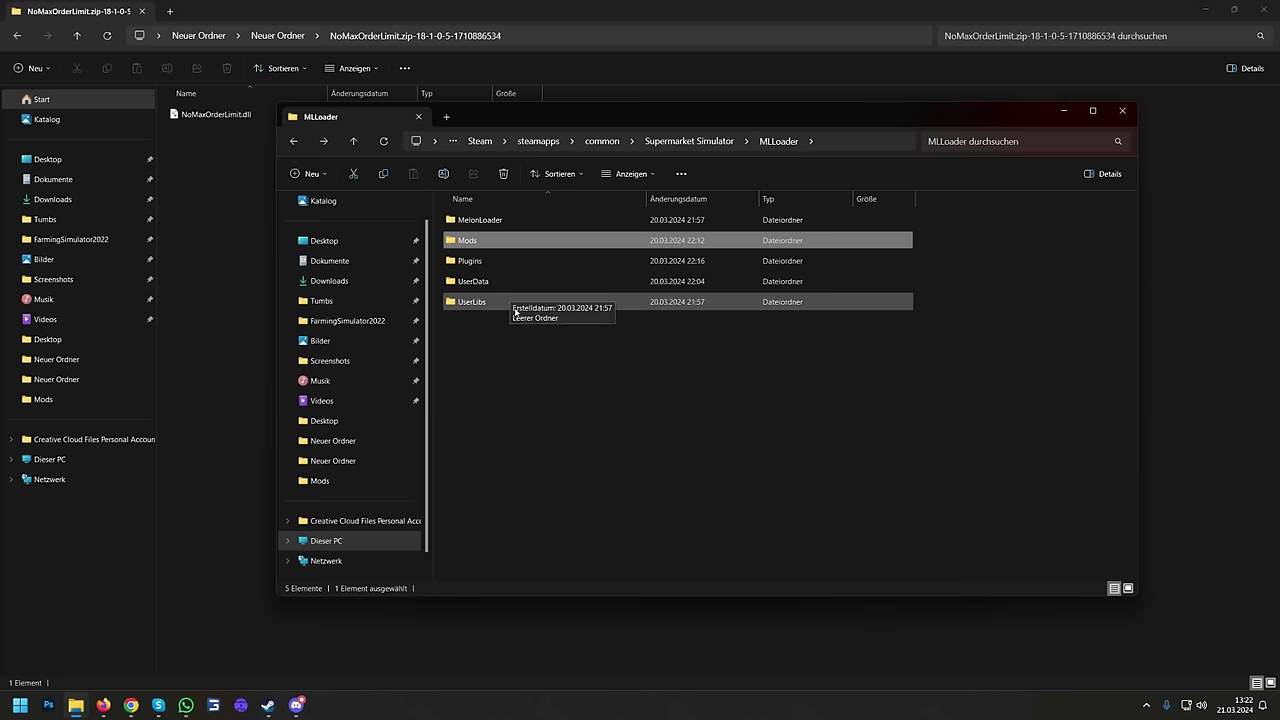
{"action": "double_click", "coordinate": [502, 285]}
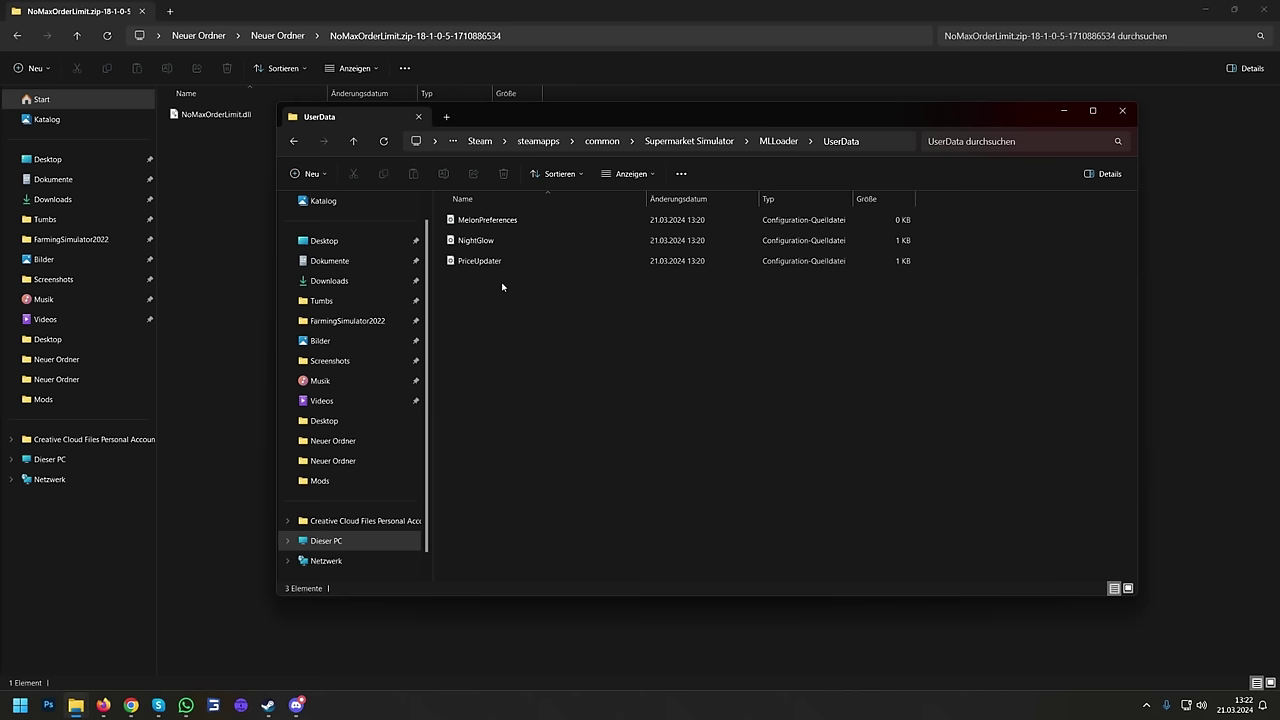